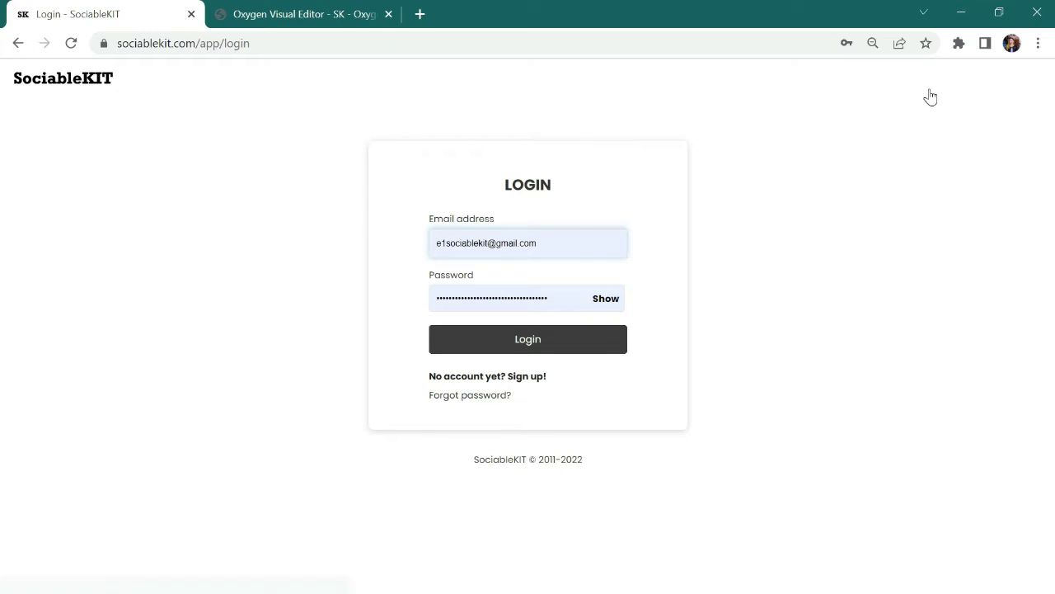
Log in with the saved credentials and choose Facebook Page Offers as the type of the new widget
{"action": "left_click", "coordinate": [523, 345]}
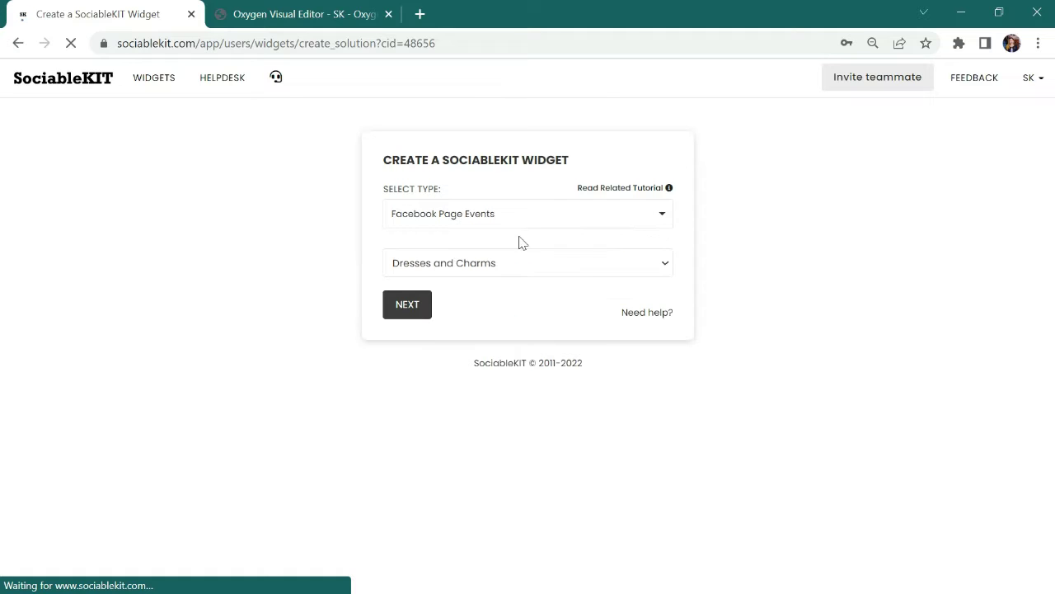
{"action": "left_click", "coordinate": [516, 218]}
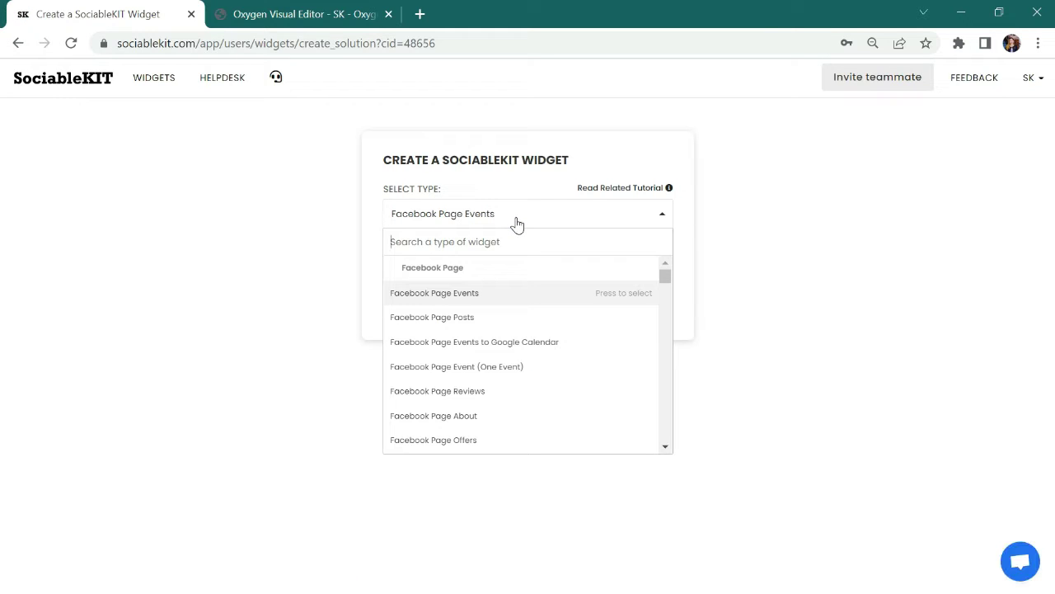
{"action": "type", "text": "faceboo"}
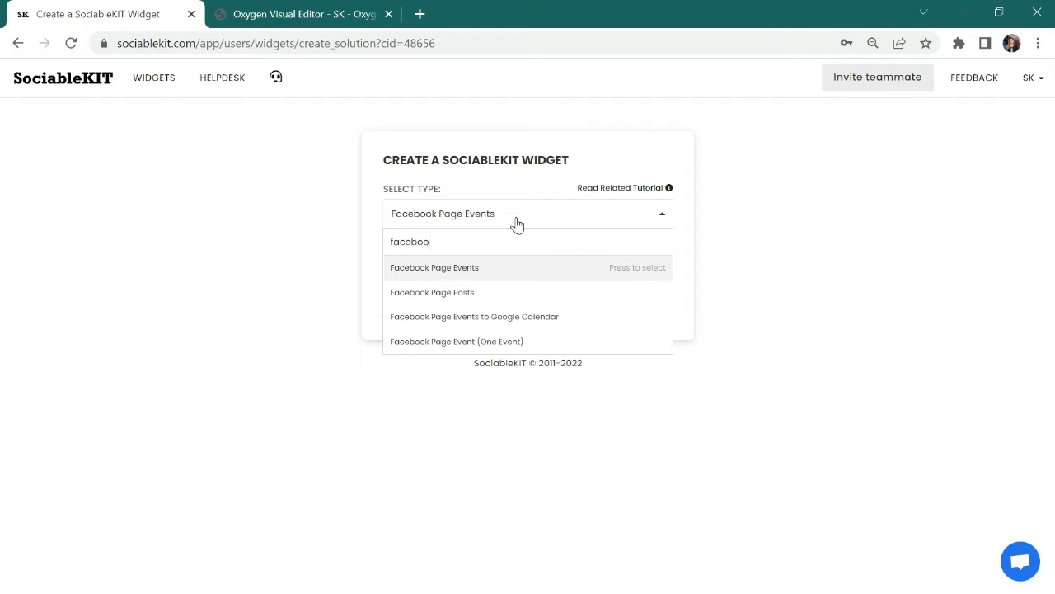
{"action": "type", "text": "k page o"}
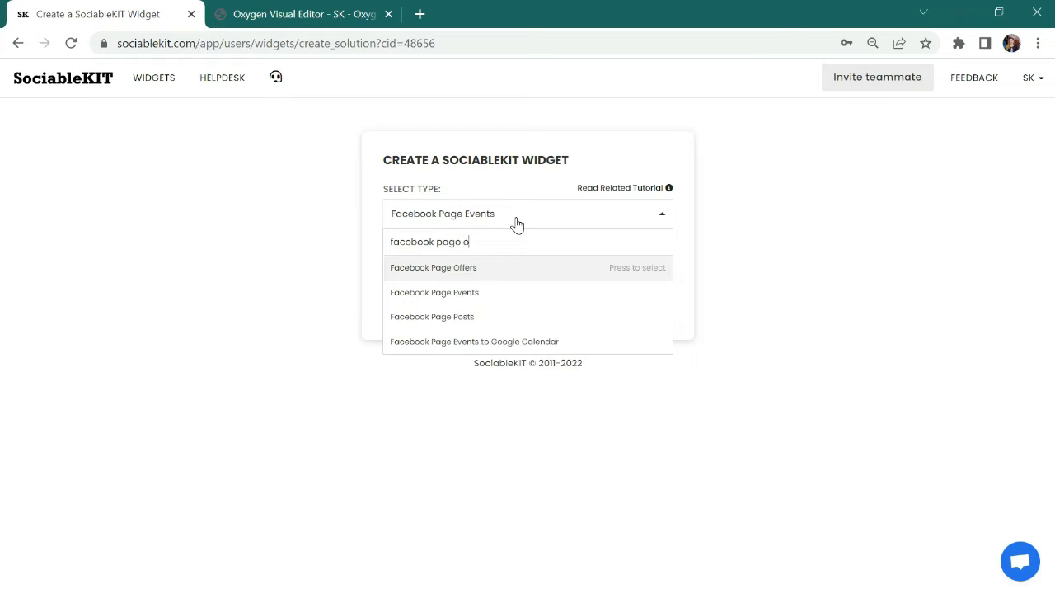
{"action": "type", "text": "ffers"}
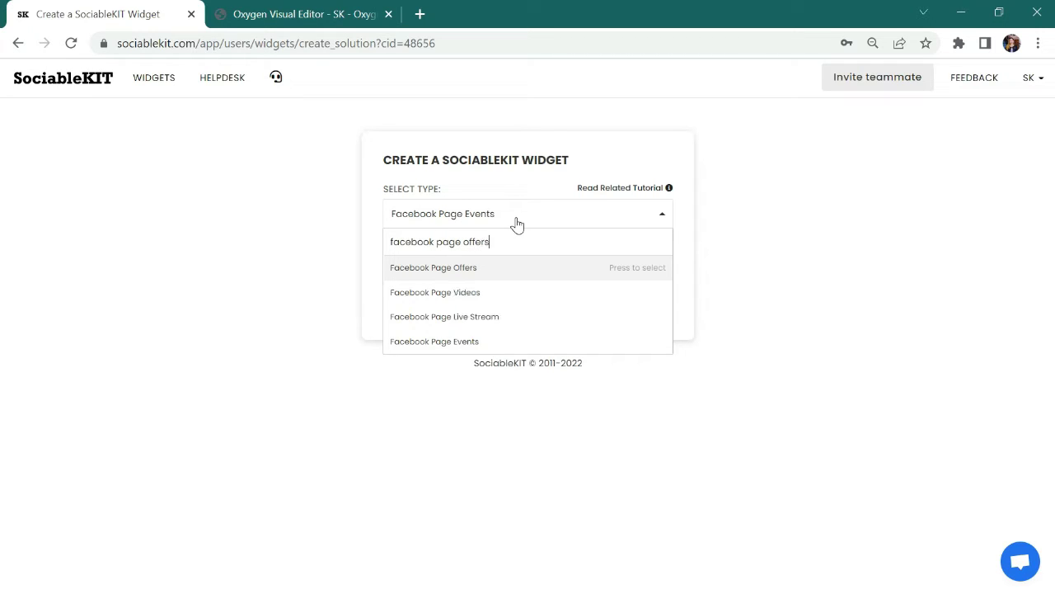
{"action": "left_click", "coordinate": [518, 272]}
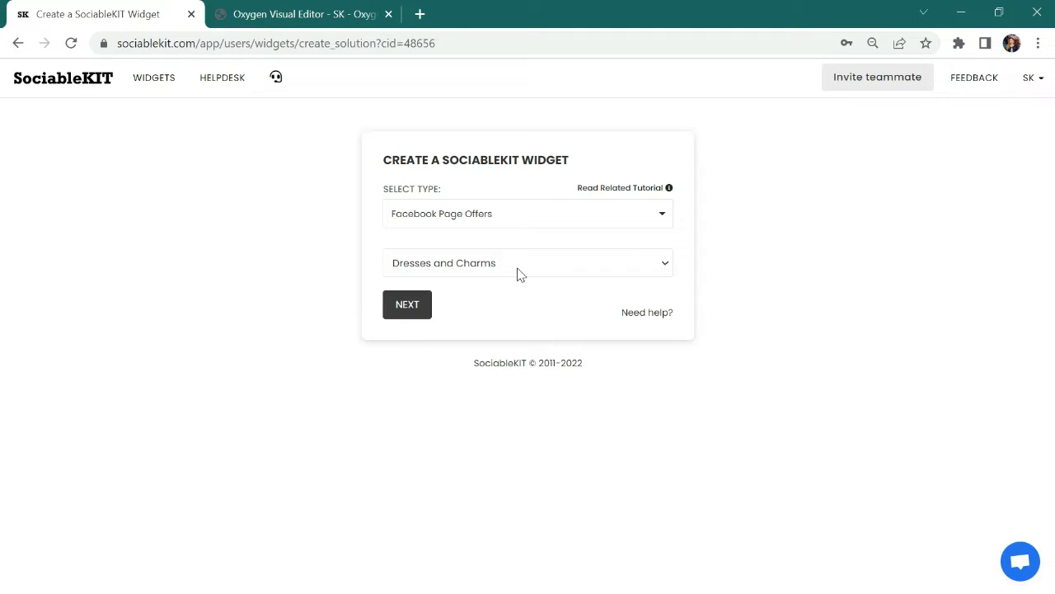
Select the Posted By DSM page as the widget's source and create the widget
{"action": "left_click", "coordinate": [518, 268]}
{"action": "left_click", "coordinate": [513, 318]}
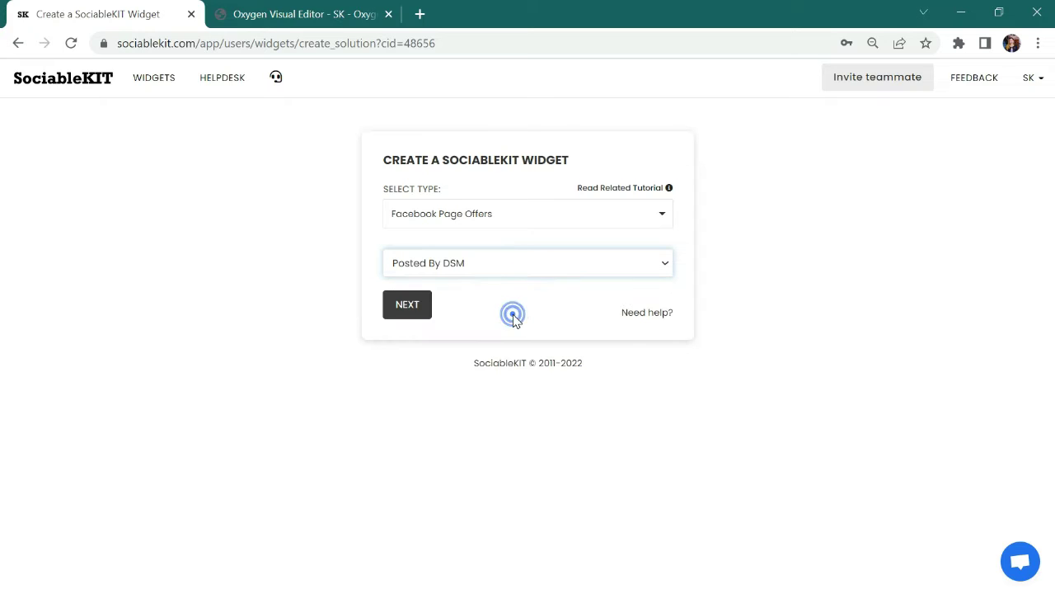
{"action": "left_click", "coordinate": [405, 306]}
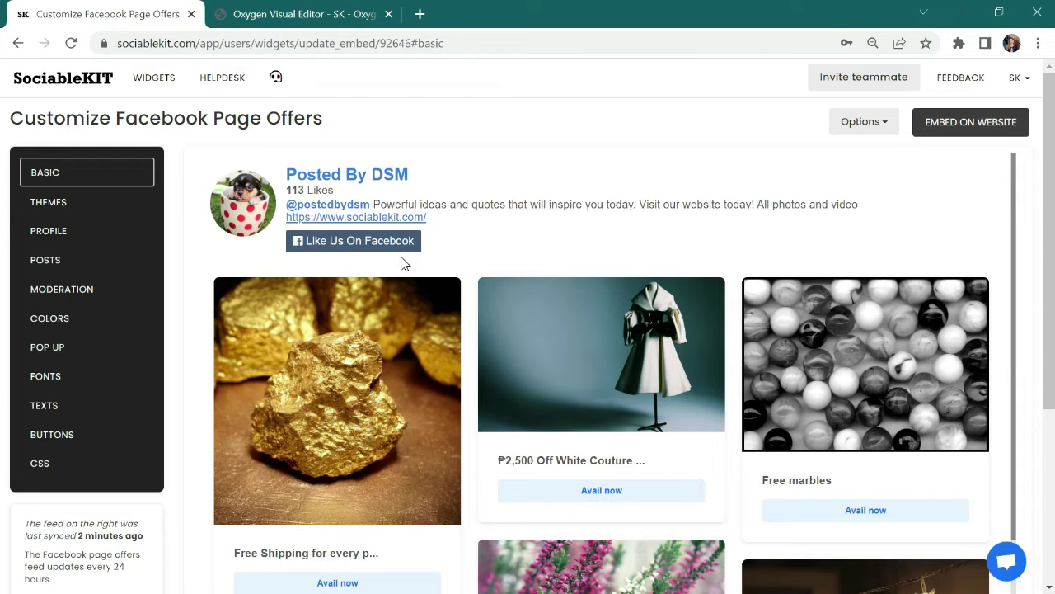
Apply the Maayos Theme as the widget's color theme and save the change
{"action": "left_click", "coordinate": [91, 202]}
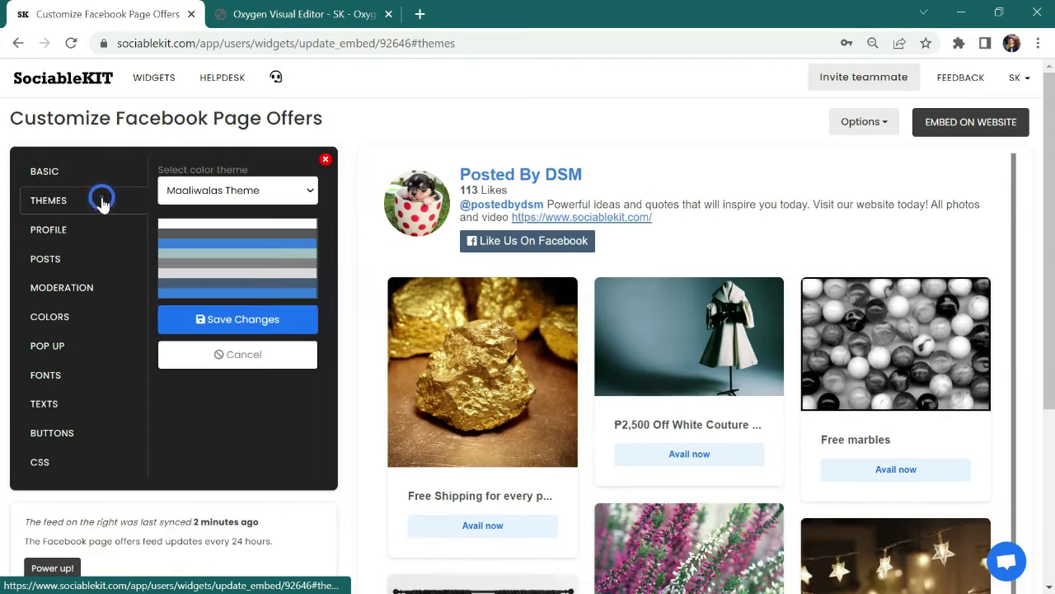
{"action": "left_click", "coordinate": [212, 200]}
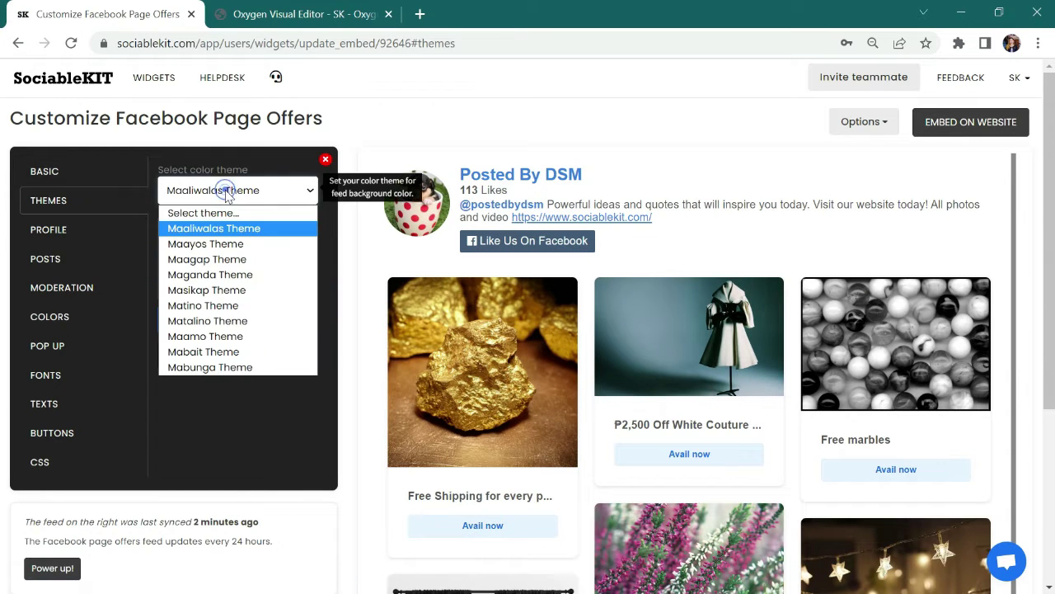
{"action": "left_click", "coordinate": [225, 242]}
{"action": "left_click", "coordinate": [238, 324]}
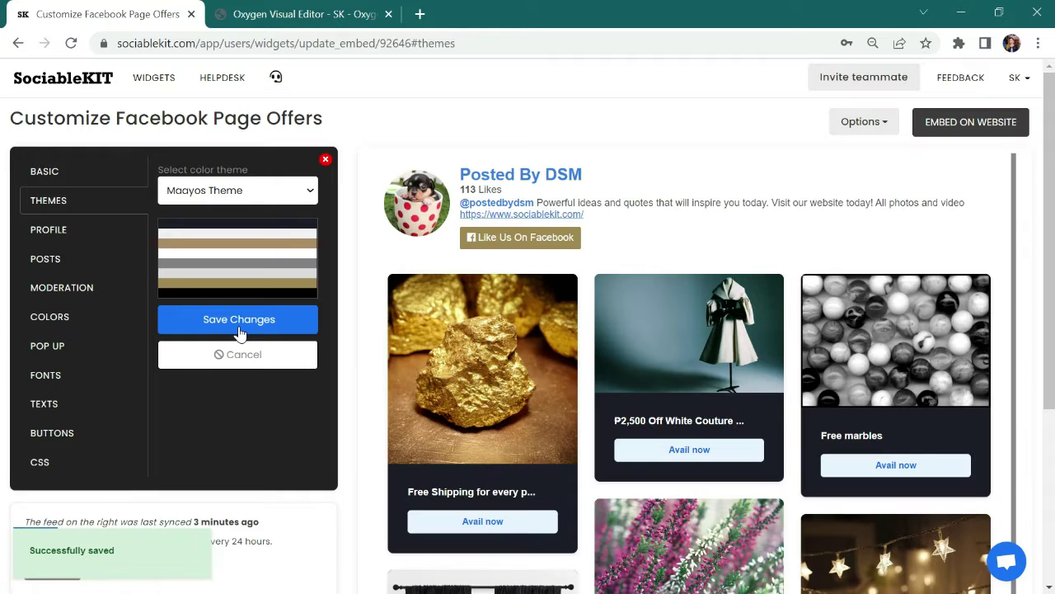
Switch the widget's color theme back to Maaliwalas Theme and save it
{"action": "left_click", "coordinate": [237, 192]}
{"action": "left_click", "coordinate": [232, 224]}
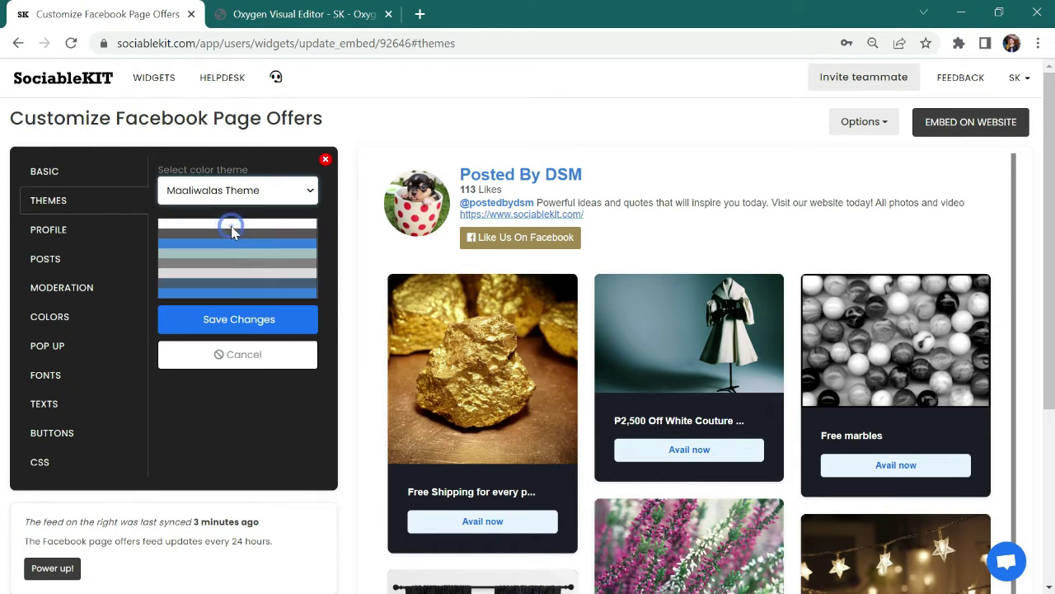
{"action": "left_click", "coordinate": [232, 319]}
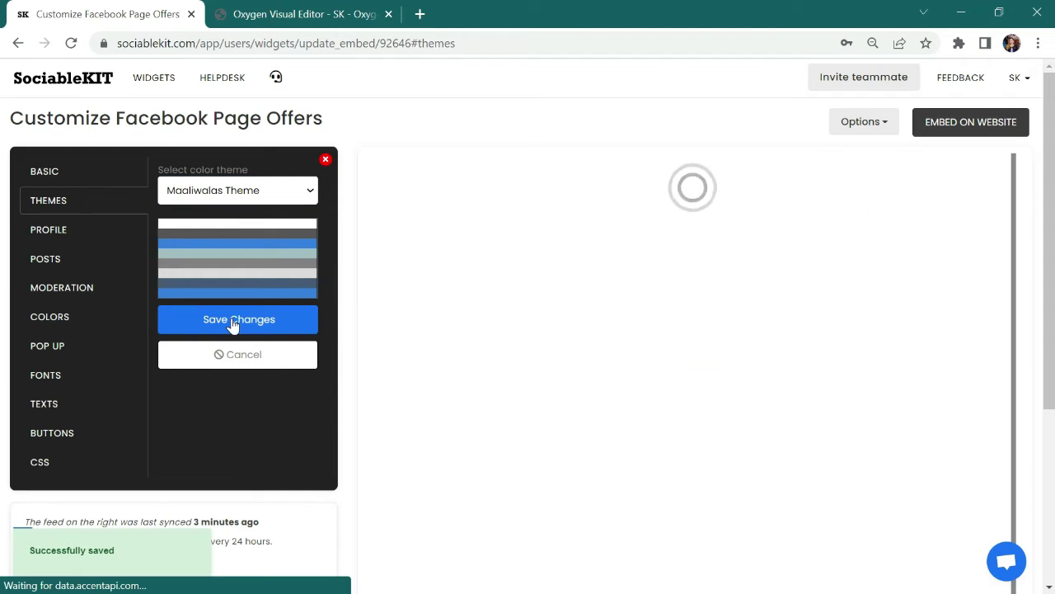
Set the layout of the offer posts to Grid and save the change
{"action": "left_click", "coordinate": [98, 240]}
{"action": "left_click", "coordinate": [96, 264]}
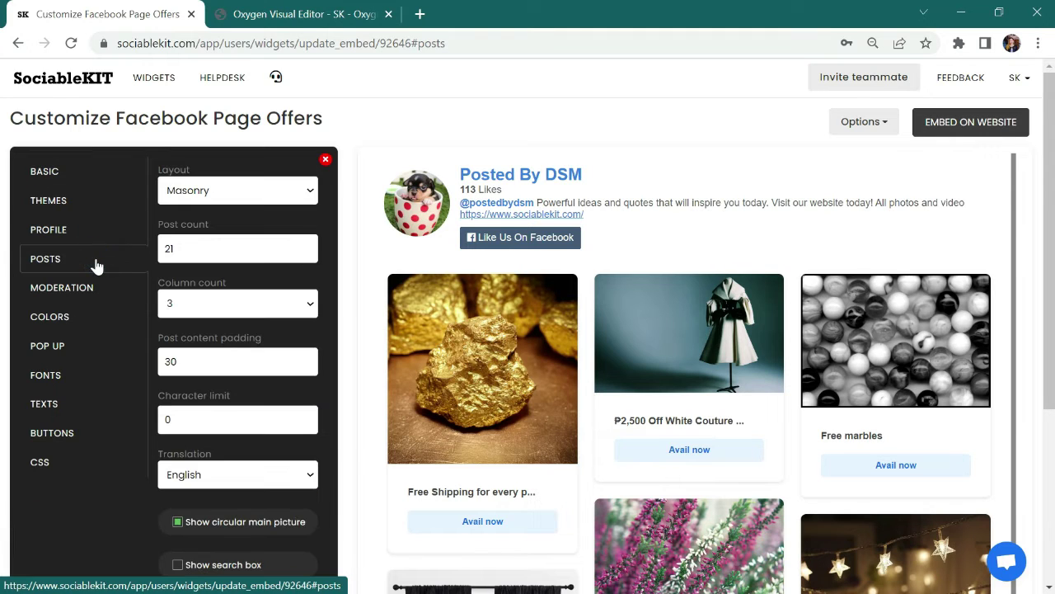
{"action": "left_click", "coordinate": [231, 190]}
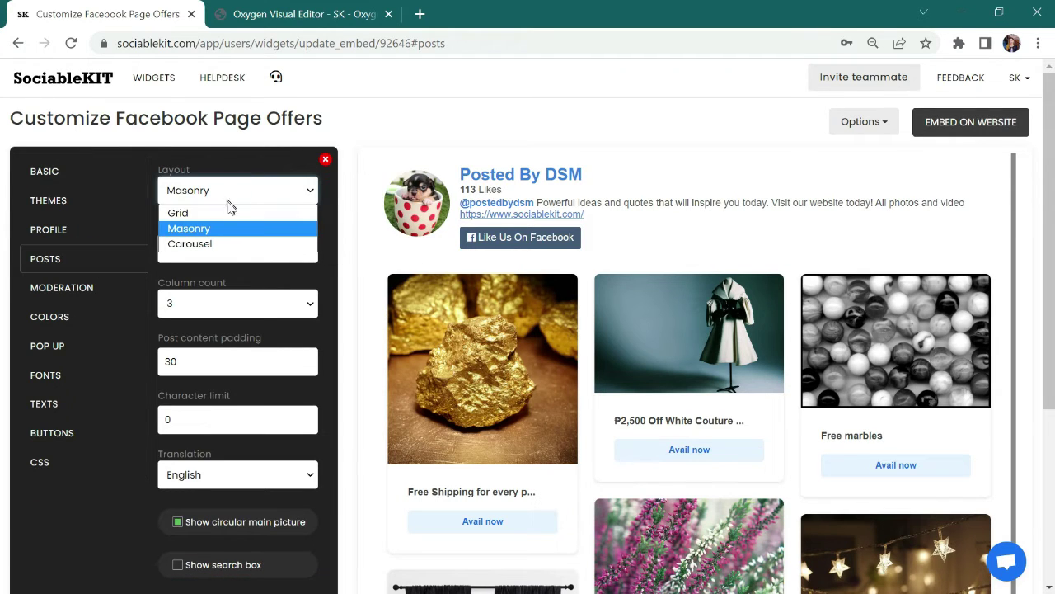
{"action": "left_click", "coordinate": [231, 214]}
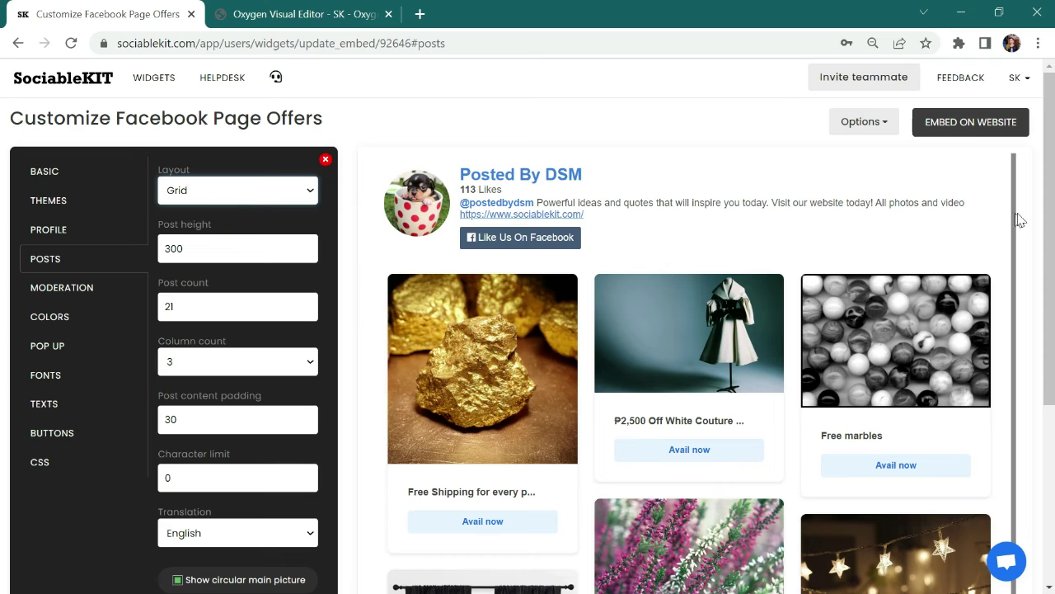
{"action": "left_click_drag", "start_coordinate": [1048, 220], "coordinate": [1050, 297]}
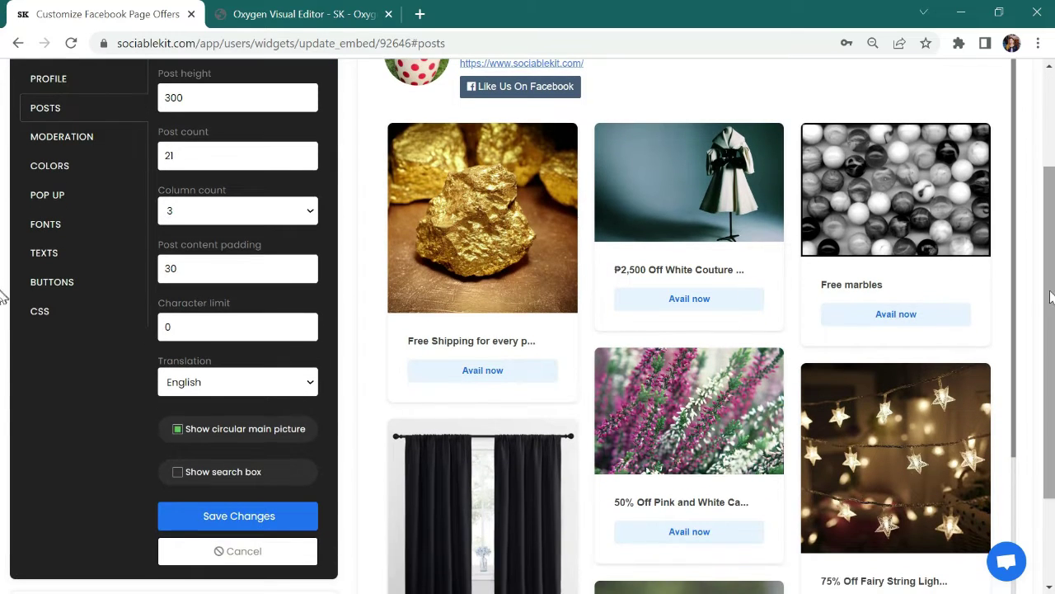
{"action": "left_click", "coordinate": [226, 512]}
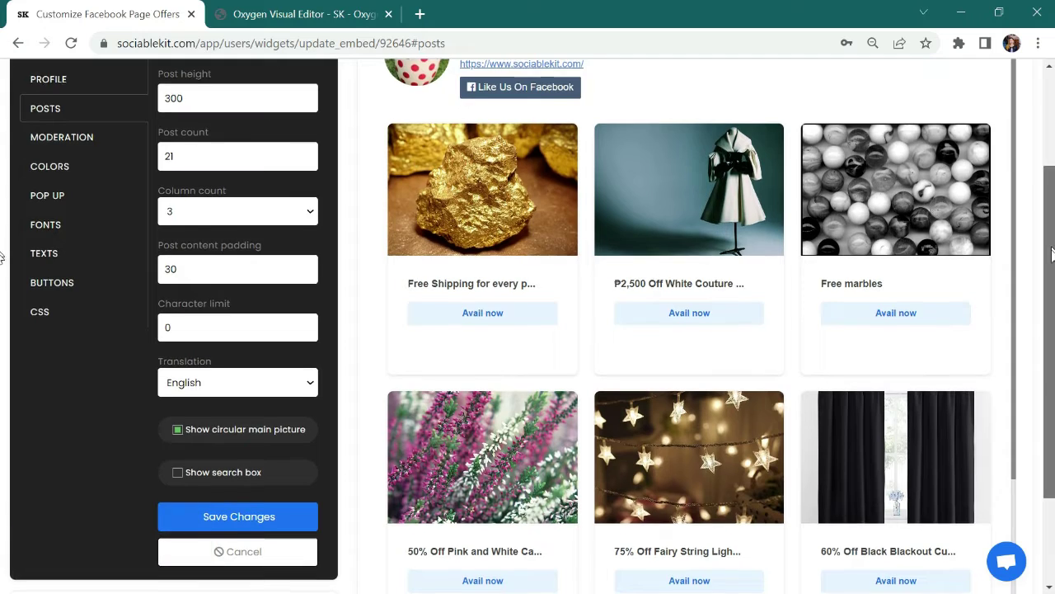
Look over the grid preview of the offers, return the posts layout to Masonry and save
{"action": "scroll", "coordinate": [4, 281], "scroll_direction": "down", "scroll_amount": 1}
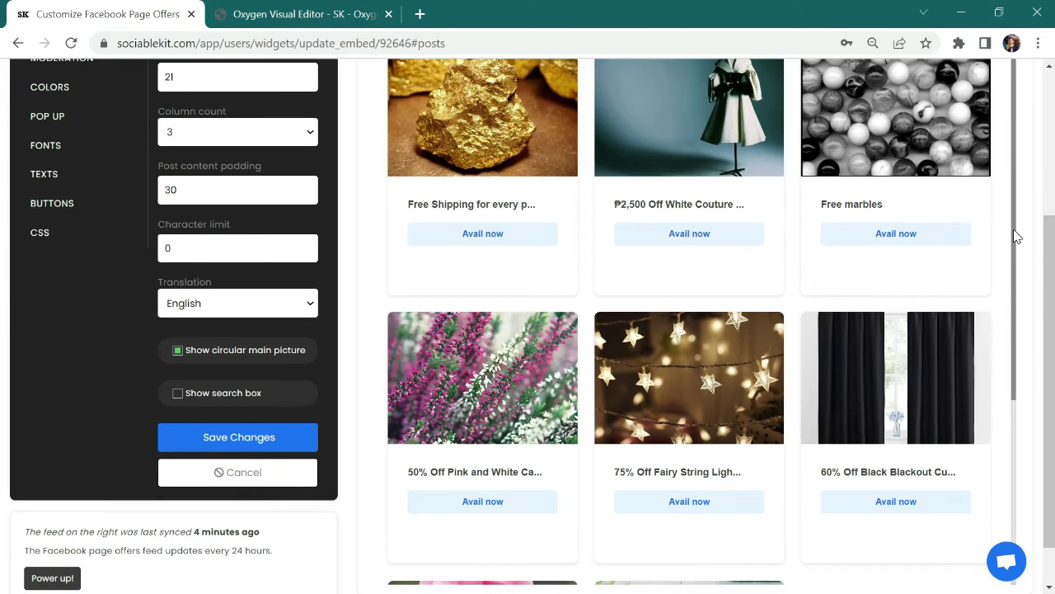
{"action": "left_click_drag", "start_coordinate": [1017, 237], "coordinate": [1008, 191]}
{"action": "left_click_drag", "start_coordinate": [1044, 234], "coordinate": [1052, 89]}
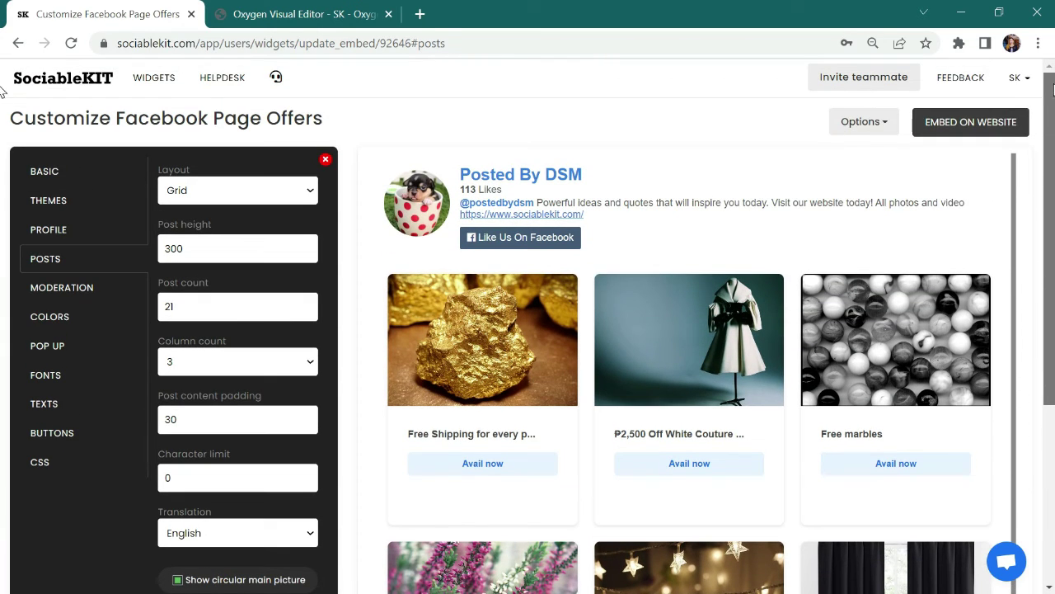
{"action": "left_click", "coordinate": [216, 192]}
{"action": "left_click", "coordinate": [213, 229]}
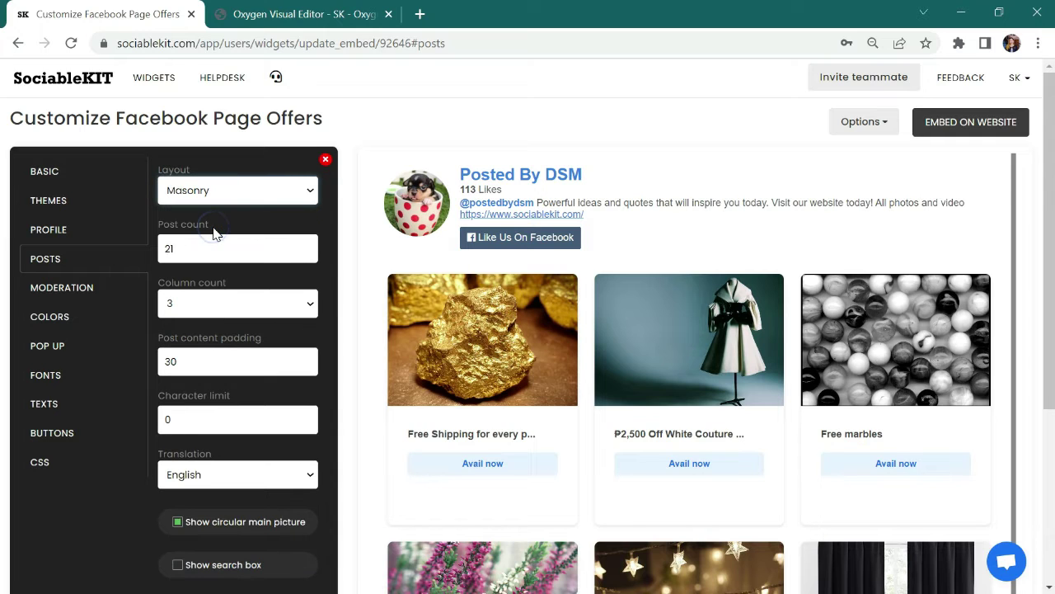
{"action": "left_click_drag", "start_coordinate": [1046, 176], "coordinate": [1046, 231]}
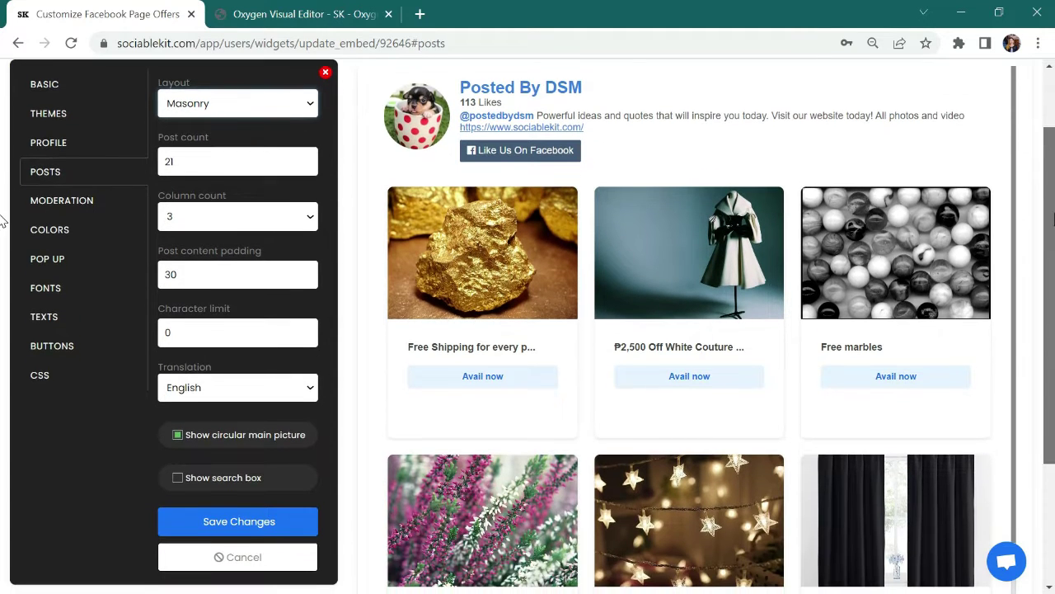
{"action": "left_click", "coordinate": [239, 525]}
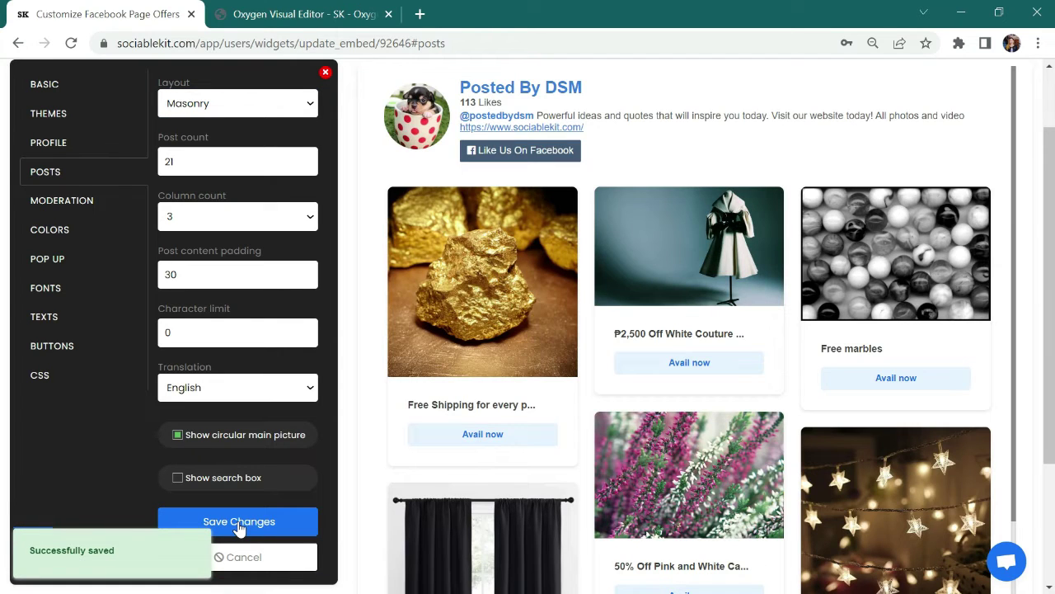
Set the post background color to a near-black shade, #241515
{"action": "left_click", "coordinate": [94, 205]}
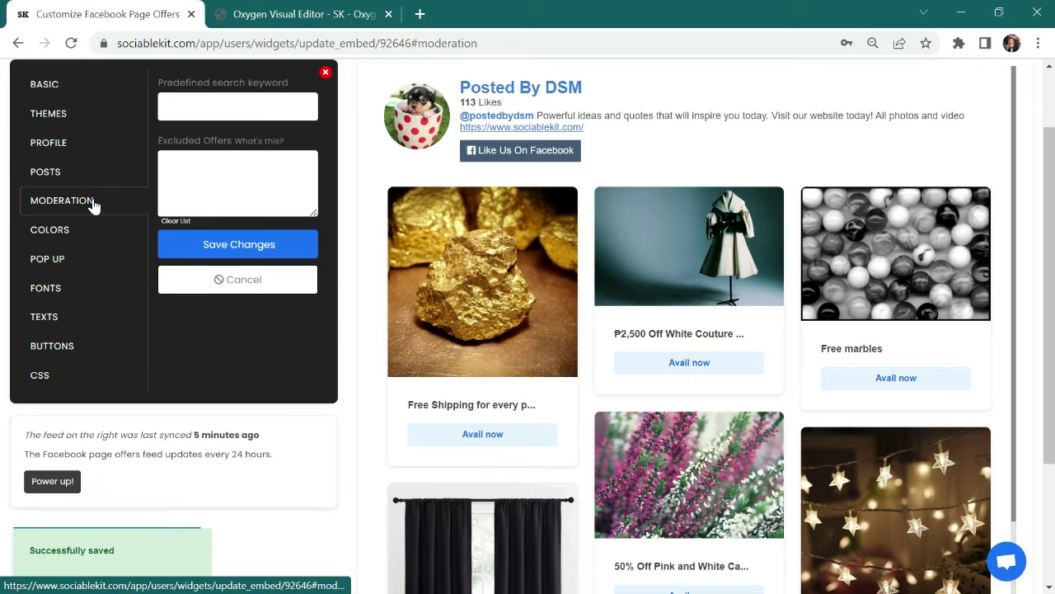
{"action": "left_click", "coordinate": [90, 238]}
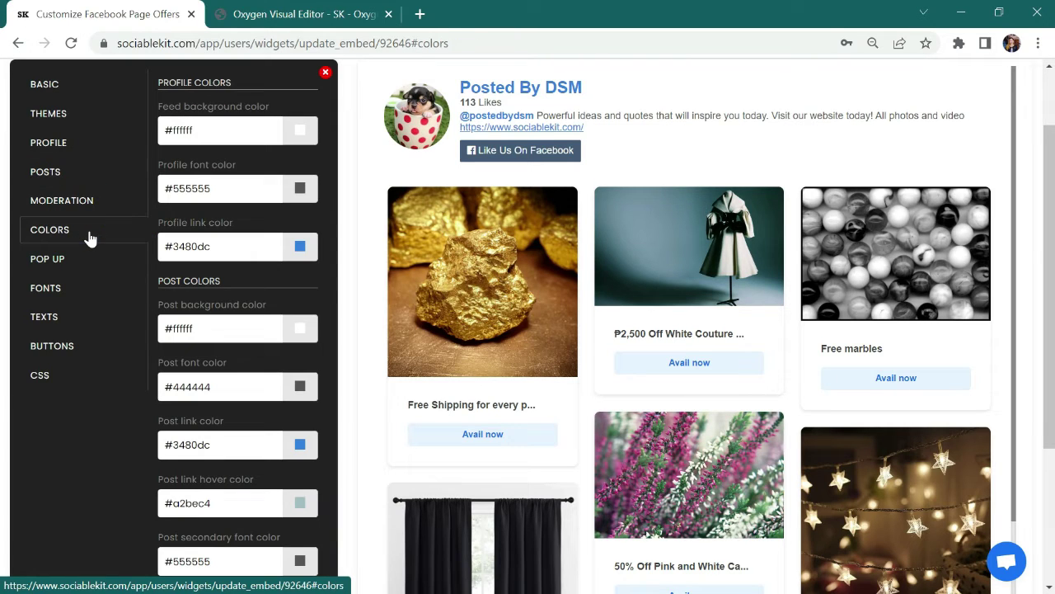
{"action": "left_click", "coordinate": [302, 331]}
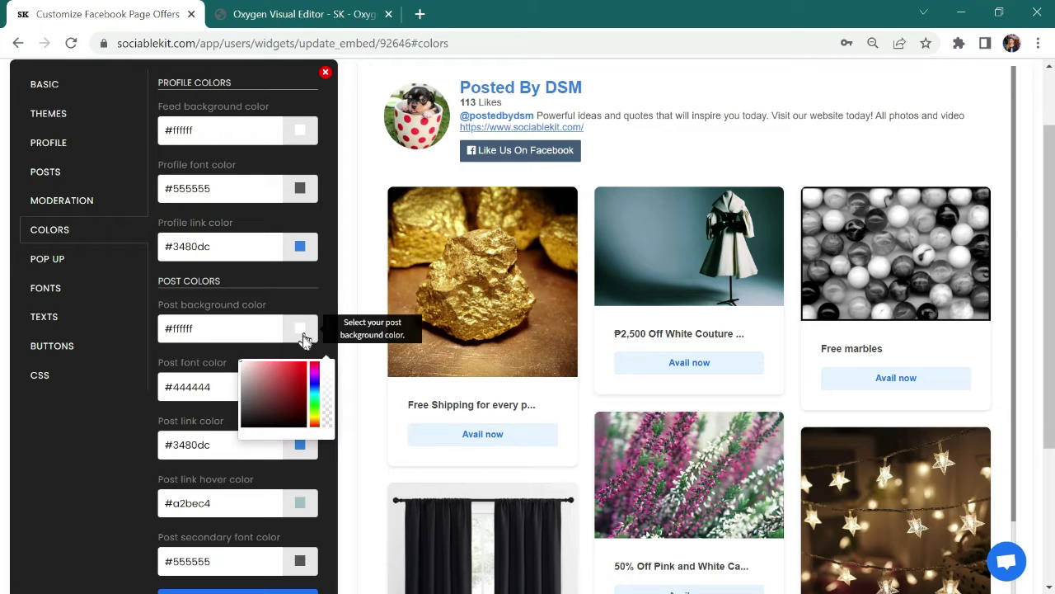
{"action": "left_click", "coordinate": [268, 416]}
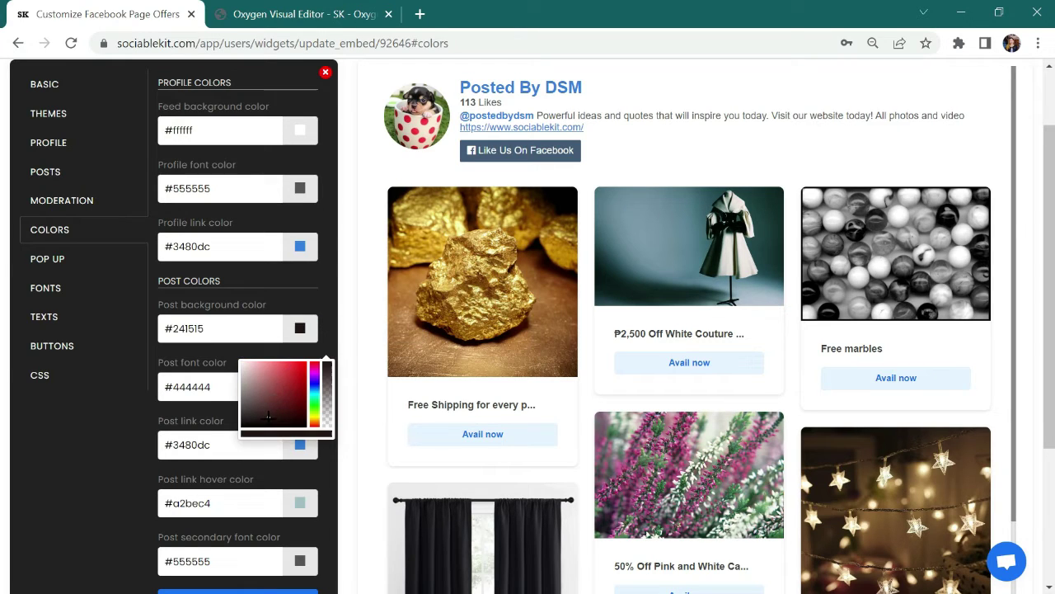
Set the post font color to white, #ffffff, and save the color changes
{"action": "left_click", "coordinate": [296, 385]}
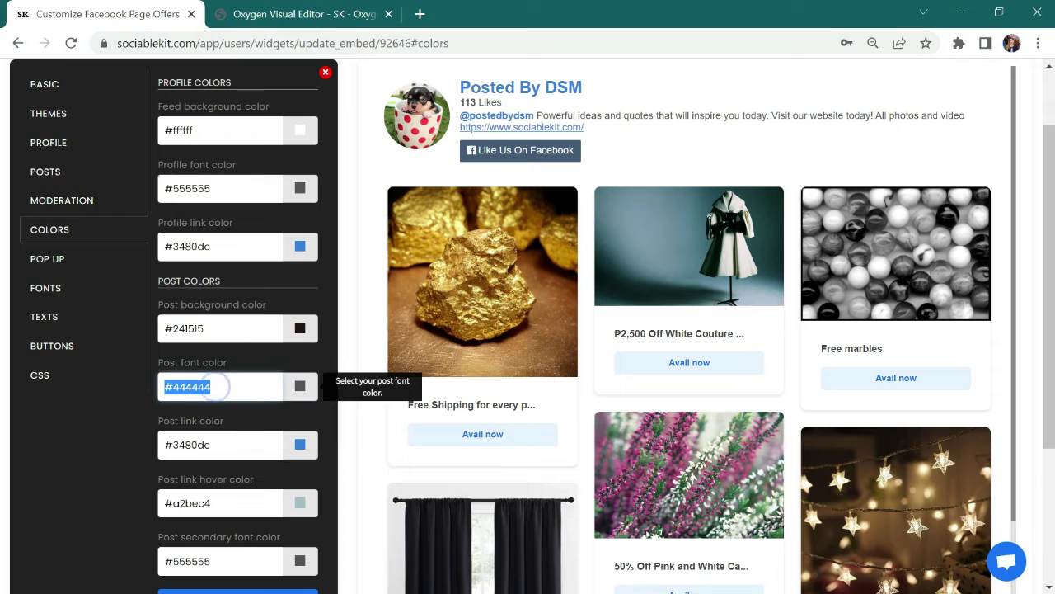
{"action": "key", "text": "BackSpace"}
{"action": "left_click", "coordinate": [301, 393]}
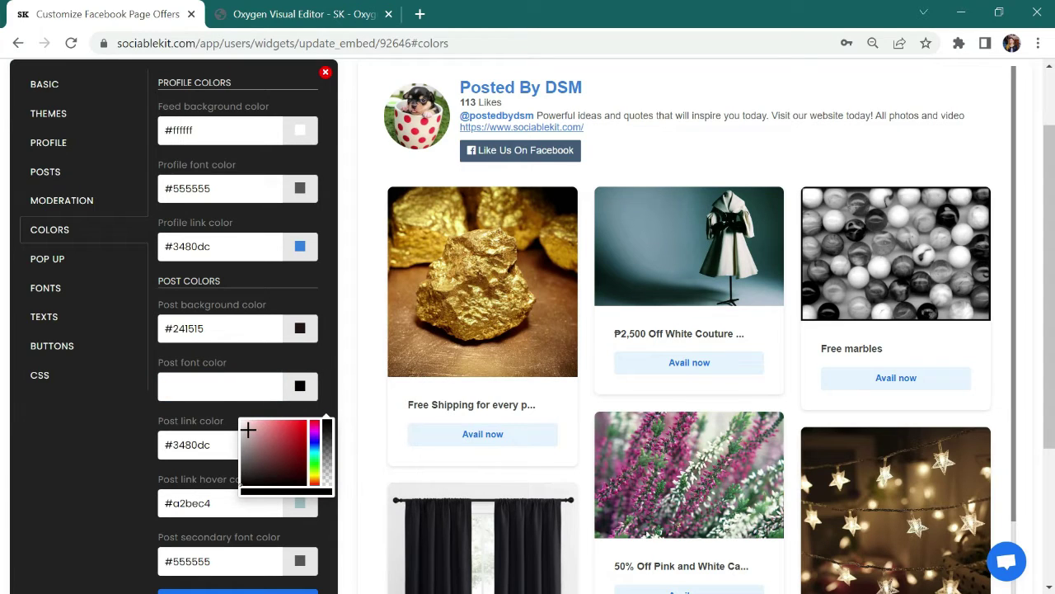
{"action": "left_click", "coordinate": [248, 430]}
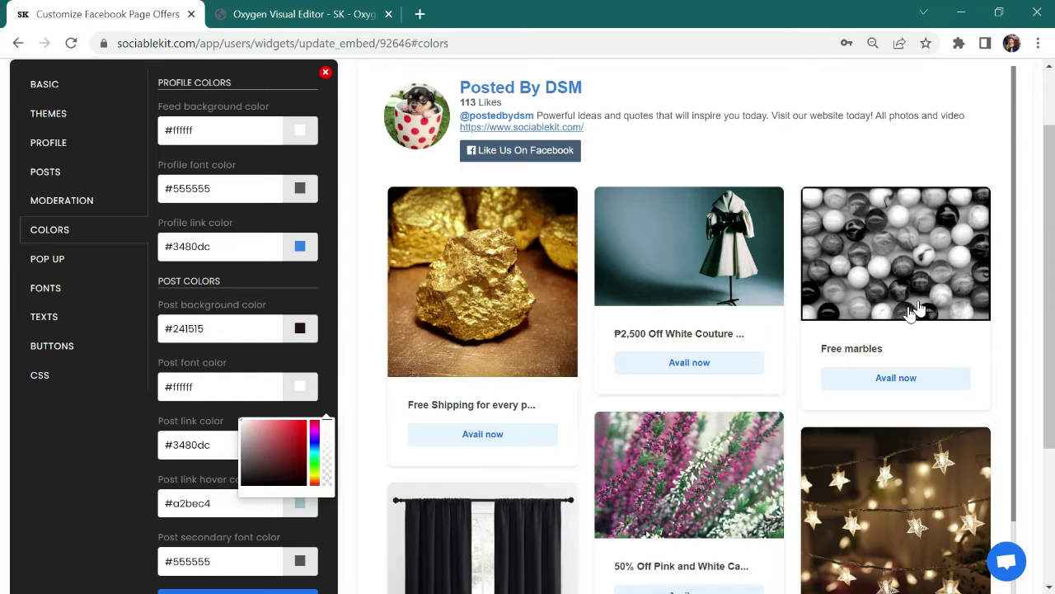
{"action": "scroll", "coordinate": [5, 243], "scroll_direction": "down", "scroll_amount": 1}
{"action": "scroll", "coordinate": [7, 255], "scroll_direction": "down", "scroll_amount": 1}
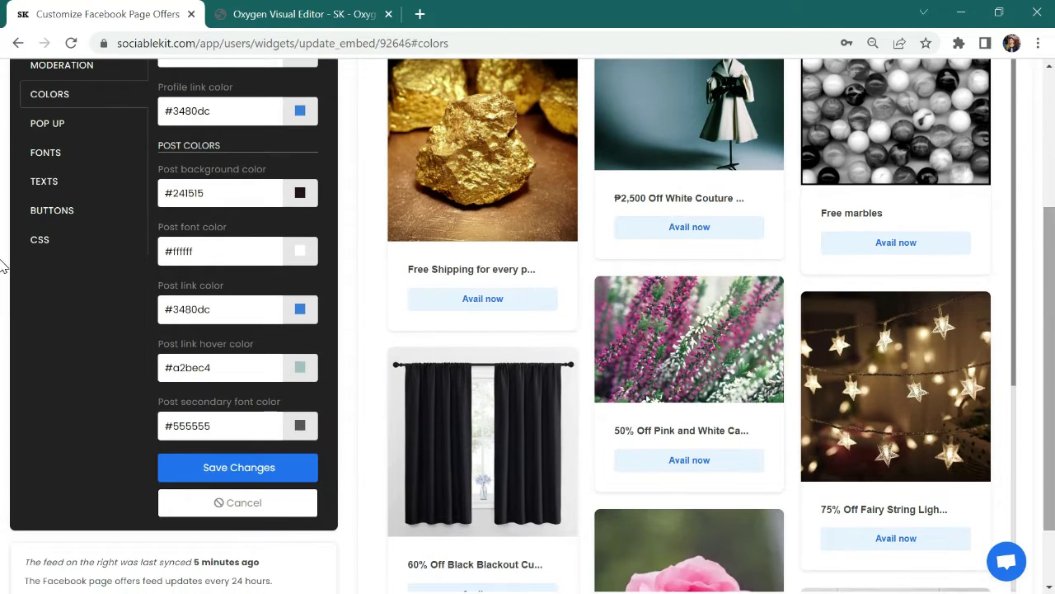
{"action": "left_click", "coordinate": [236, 470]}
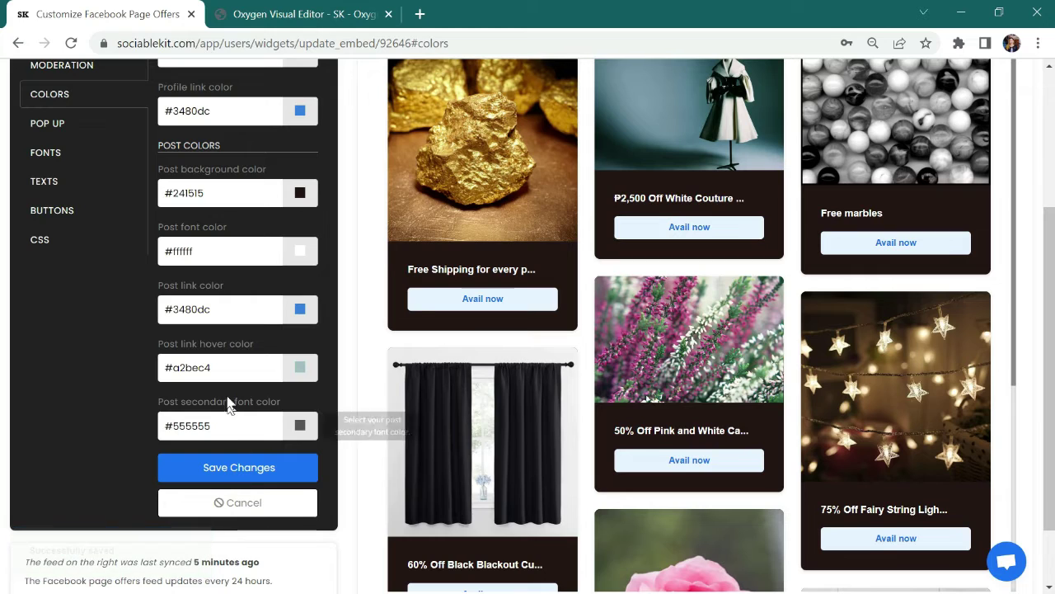
Clear the post background color and set it to white, #ffffff
{"action": "left_click", "coordinate": [215, 192]}
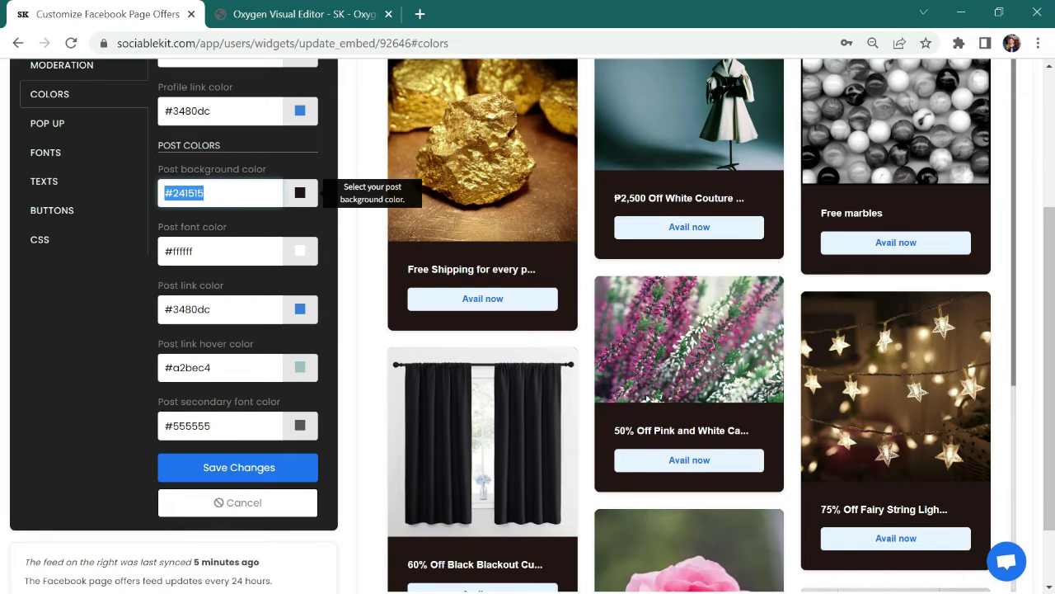
{"action": "key", "text": "BackSpace"}
{"action": "left_click", "coordinate": [299, 197]}
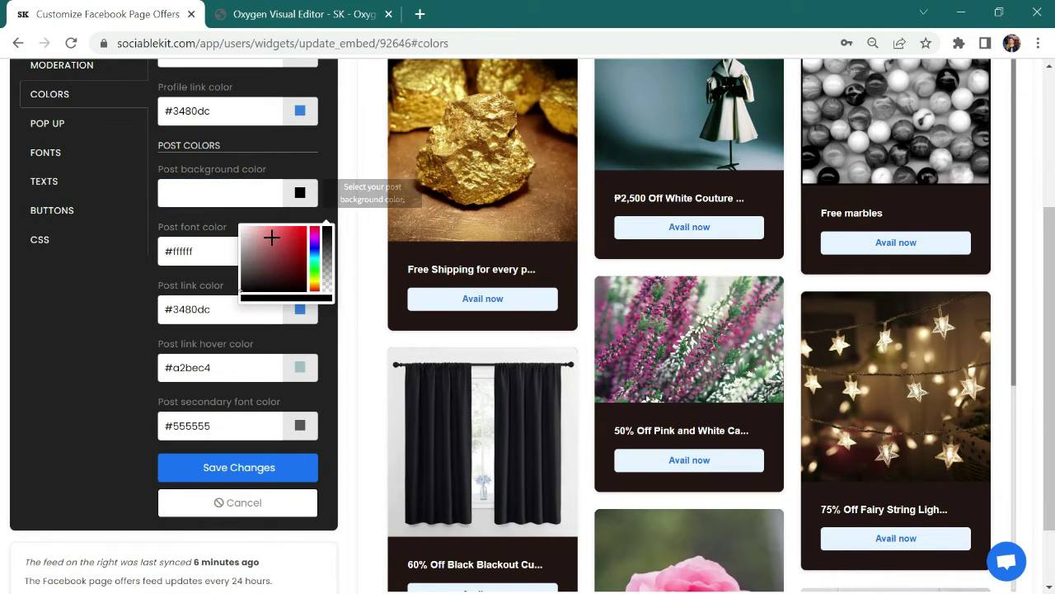
{"action": "left_click_drag", "start_coordinate": [271, 238], "coordinate": [241, 234]}
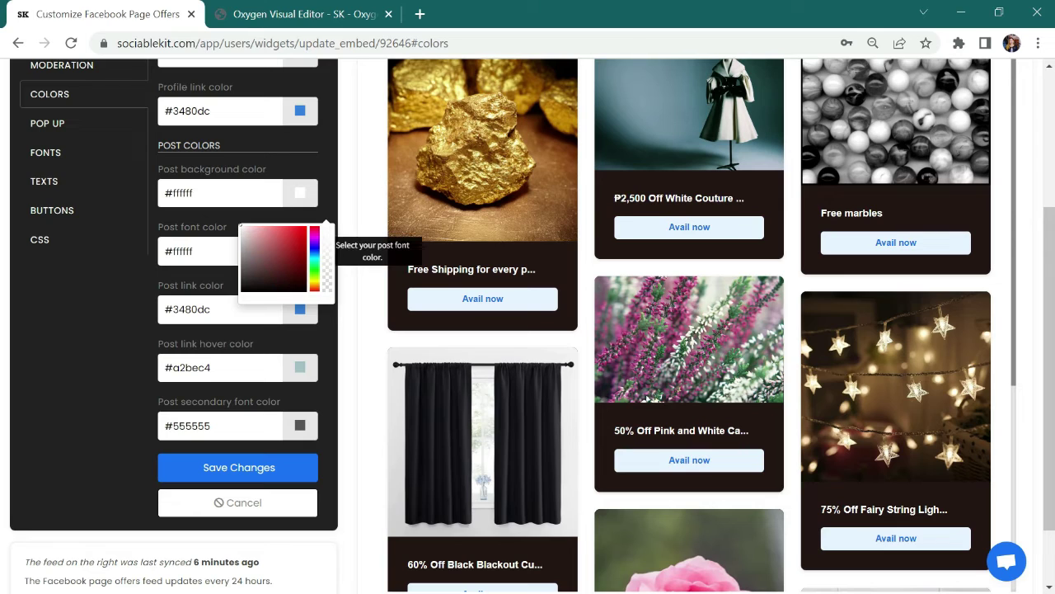
Set the post font color to dark gray, #444444, and save the color changes
{"action": "left_click", "coordinate": [235, 249]}
{"action": "key", "text": "BackSpace"}
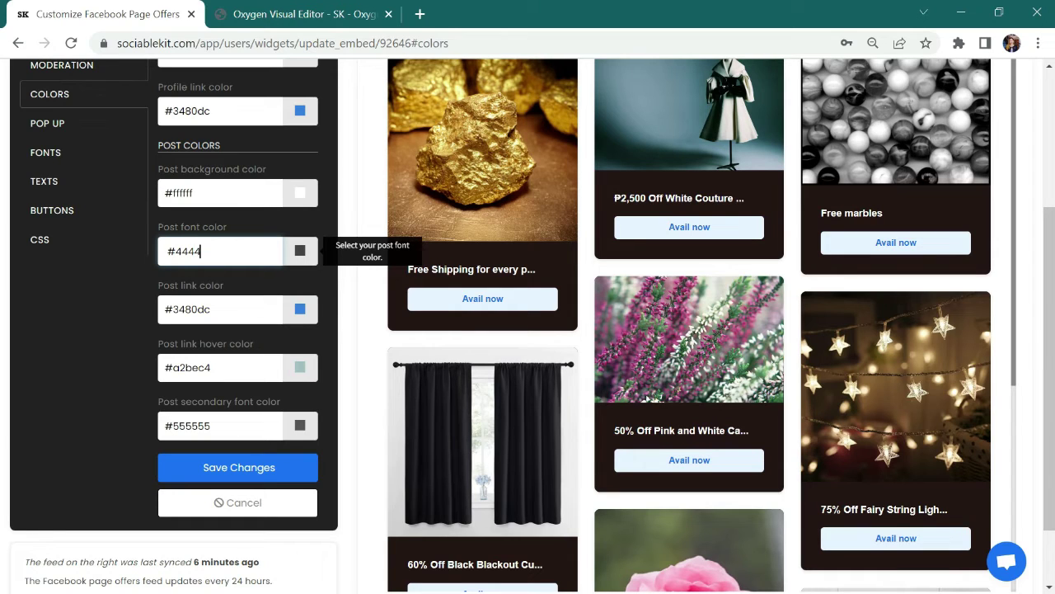
{"action": "type", "text": "#444444"}
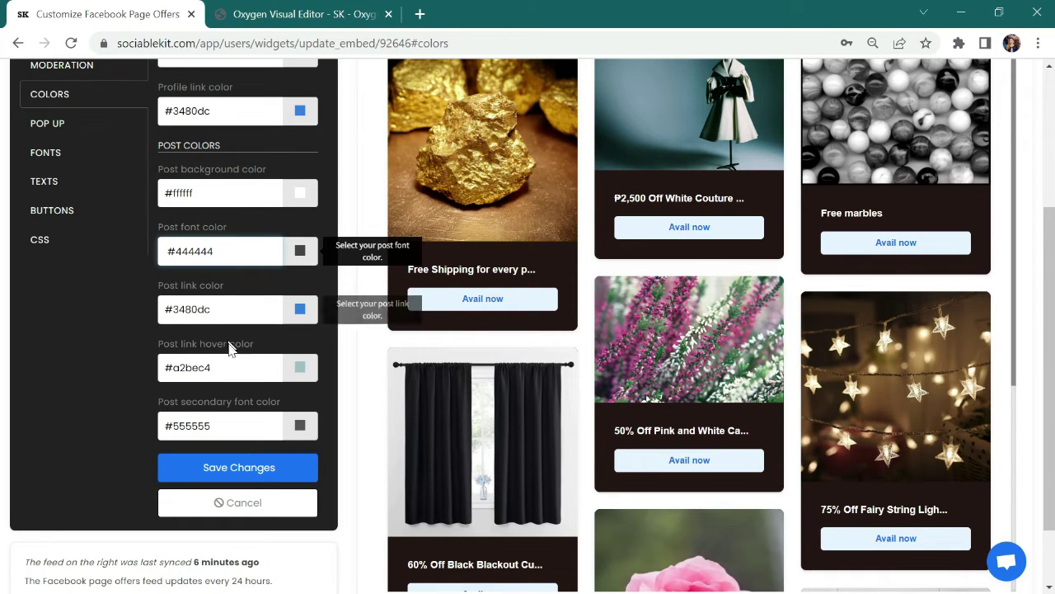
{"action": "left_click", "coordinate": [231, 468]}
{"action": "left_click", "coordinate": [231, 470]}
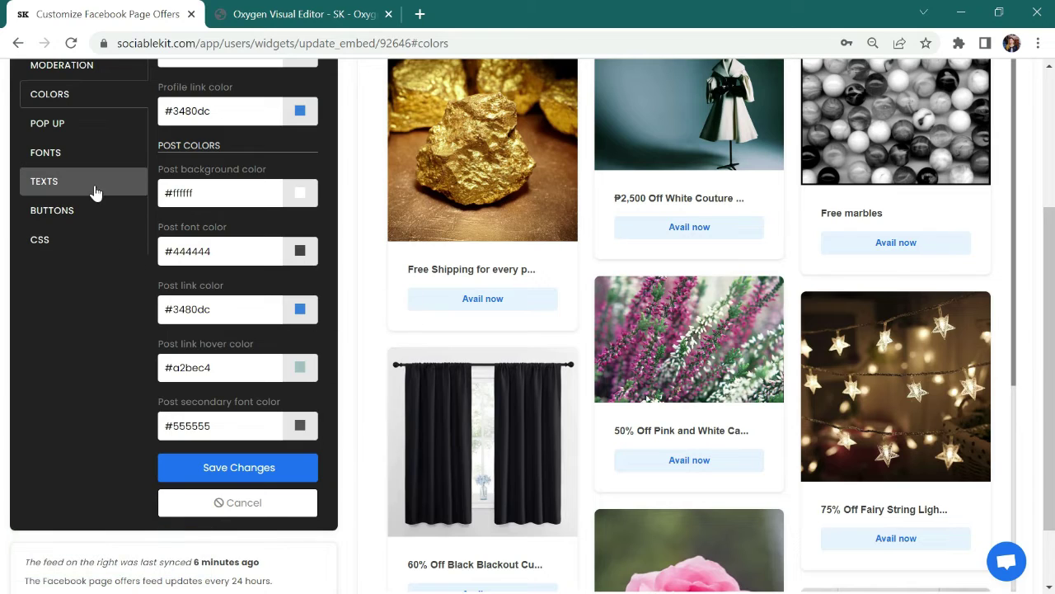
Change the widget's font family to 'Courier New', Courier, monospace and save the font settings
{"action": "left_click", "coordinate": [79, 128]}
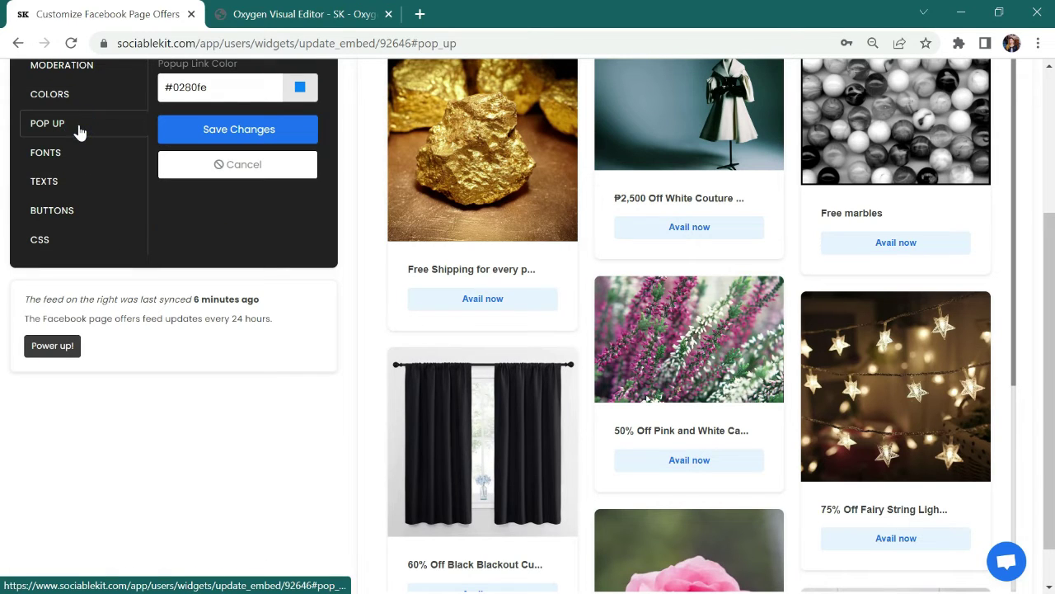
{"action": "left_click", "coordinate": [74, 158]}
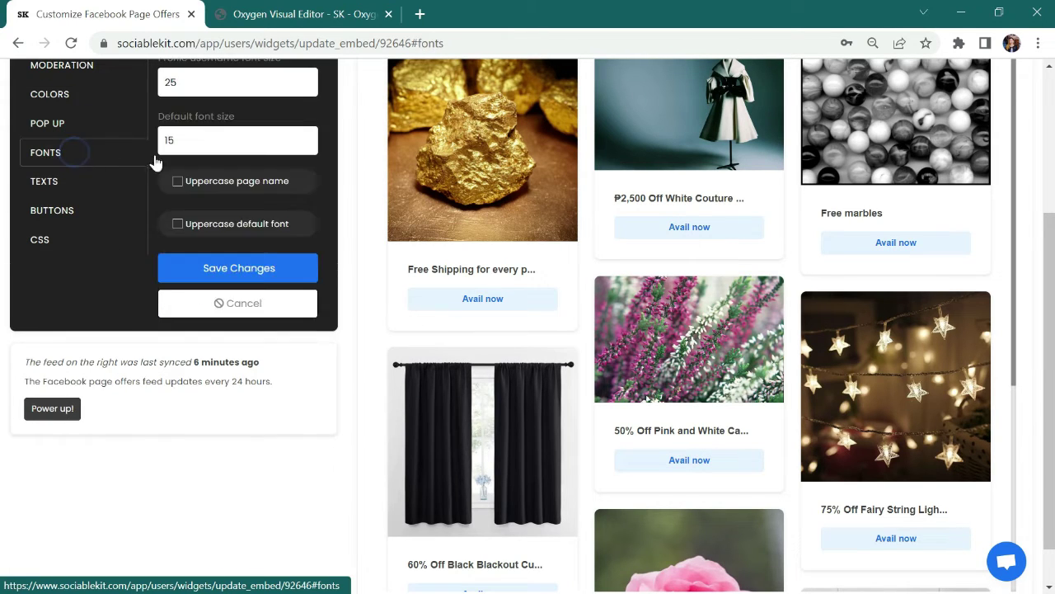
{"action": "scroll", "coordinate": [4, 167], "scroll_direction": "up", "scroll_amount": 1}
{"action": "scroll", "coordinate": [4, 168], "scroll_direction": "up", "scroll_amount": 2}
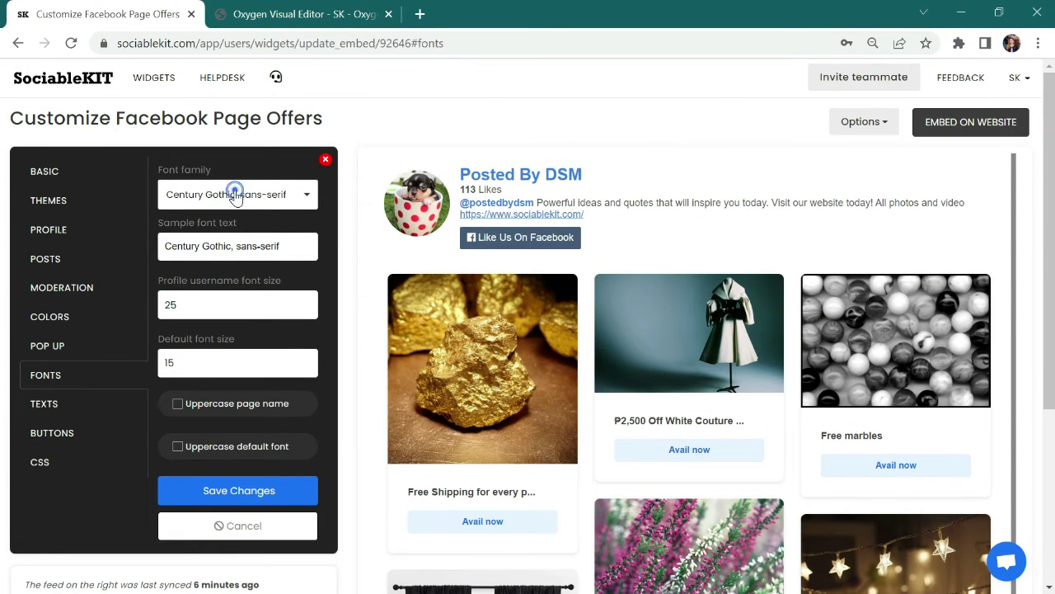
{"action": "left_click", "coordinate": [235, 196]}
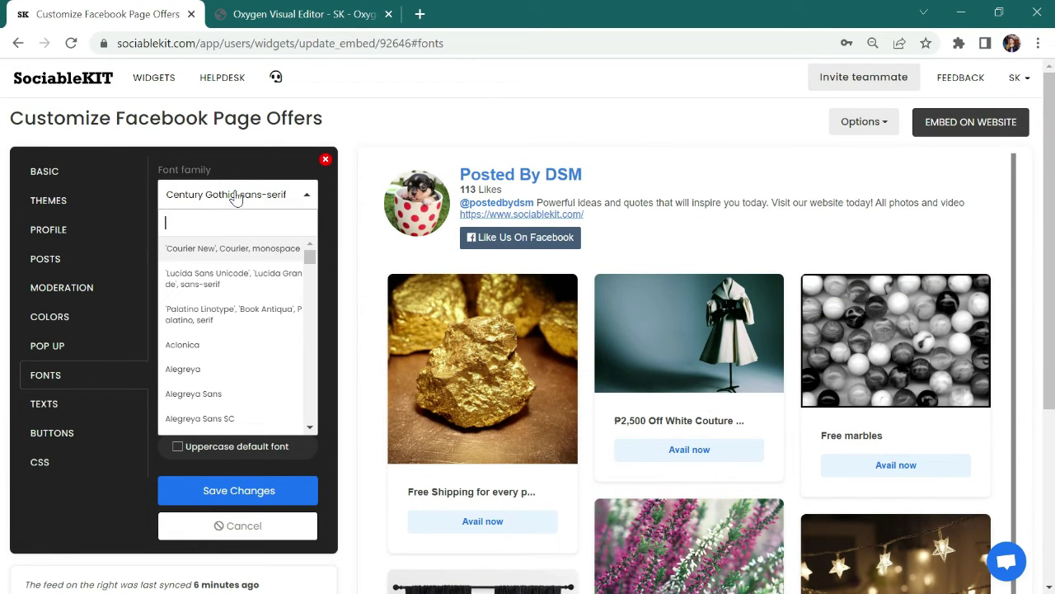
{"action": "left_click", "coordinate": [231, 251]}
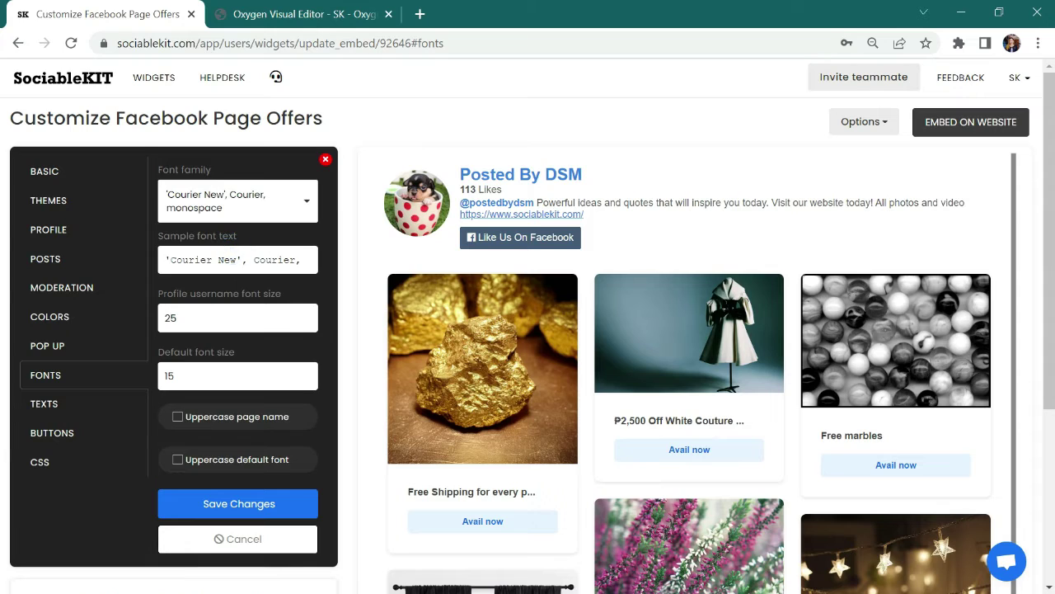
{"action": "left_click", "coordinate": [237, 506]}
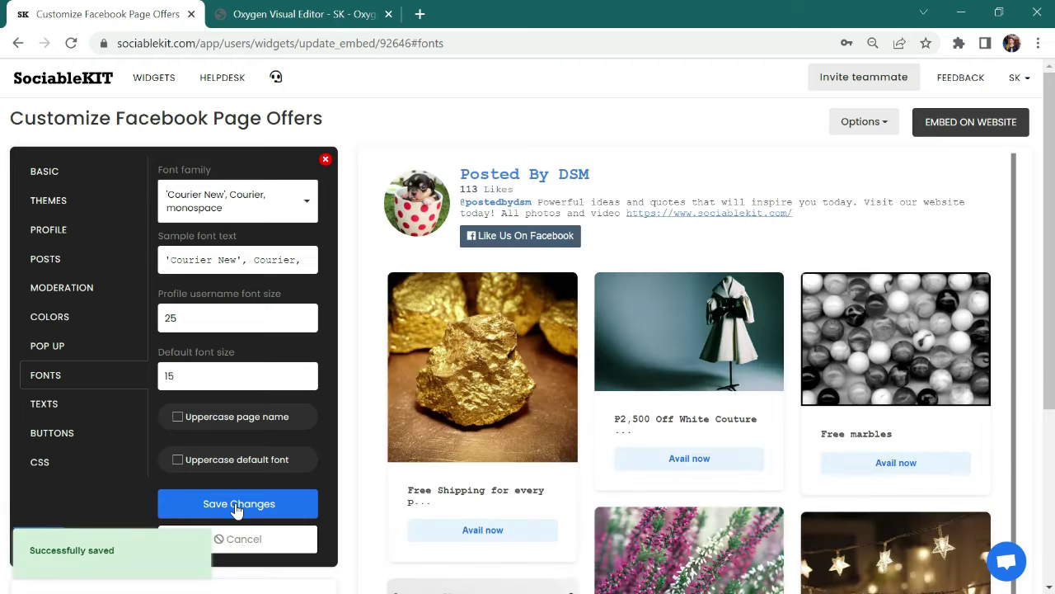
Set the widget's font family back to Century Gothic, sans-serif and save
{"action": "left_click", "coordinate": [227, 198]}
{"action": "type", "text": "ce"}
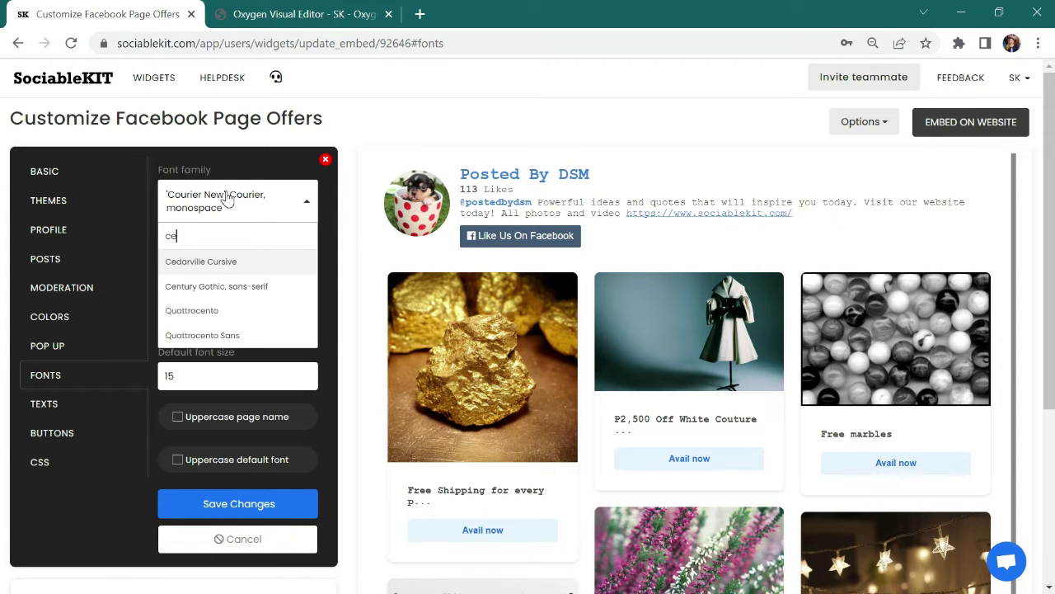
{"action": "type", "text": "ntury"}
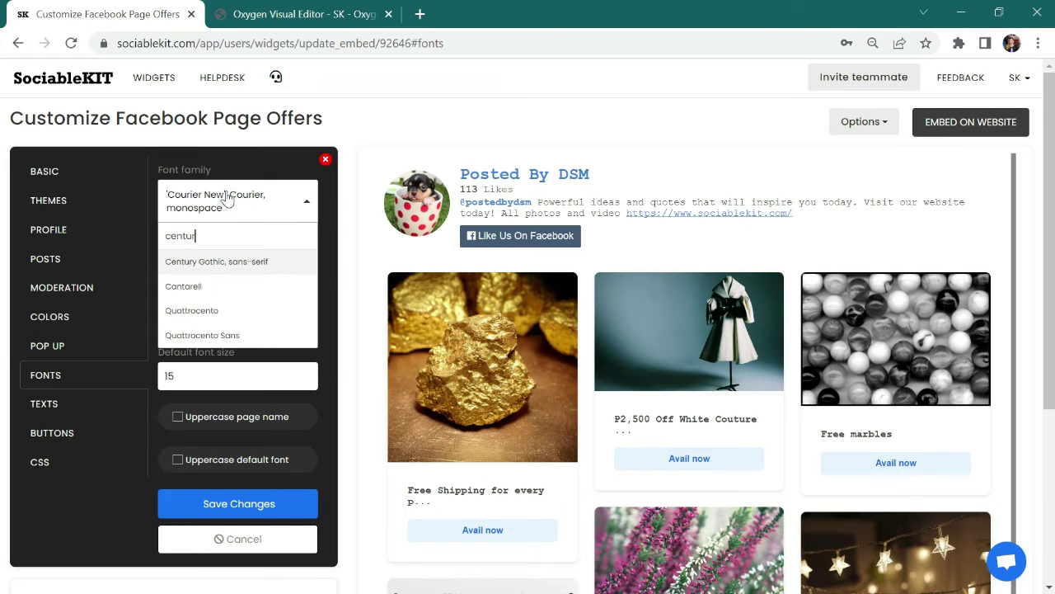
{"action": "left_click", "coordinate": [221, 263]}
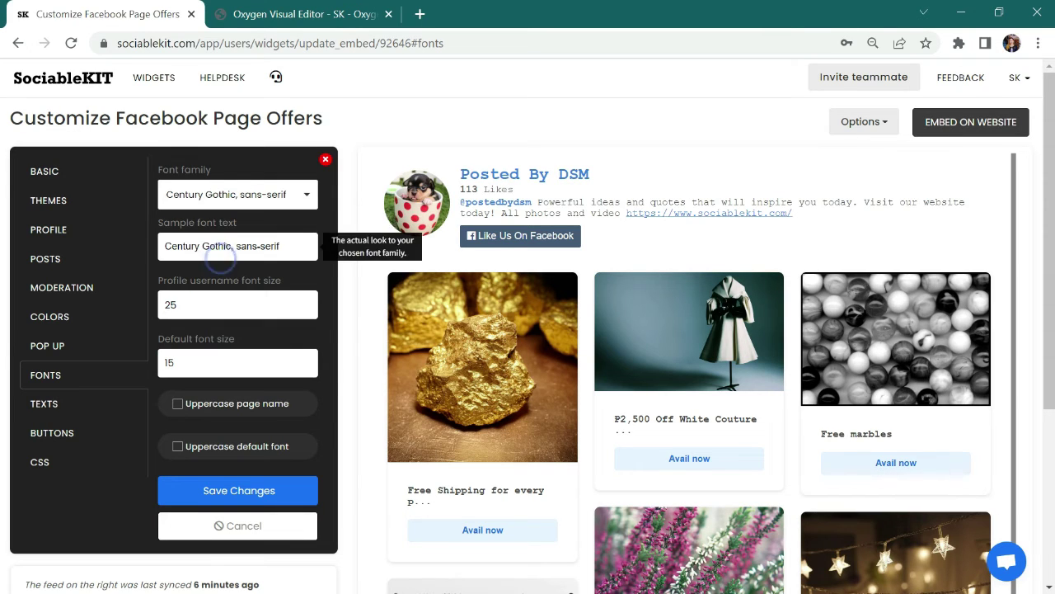
{"action": "left_click", "coordinate": [221, 493]}
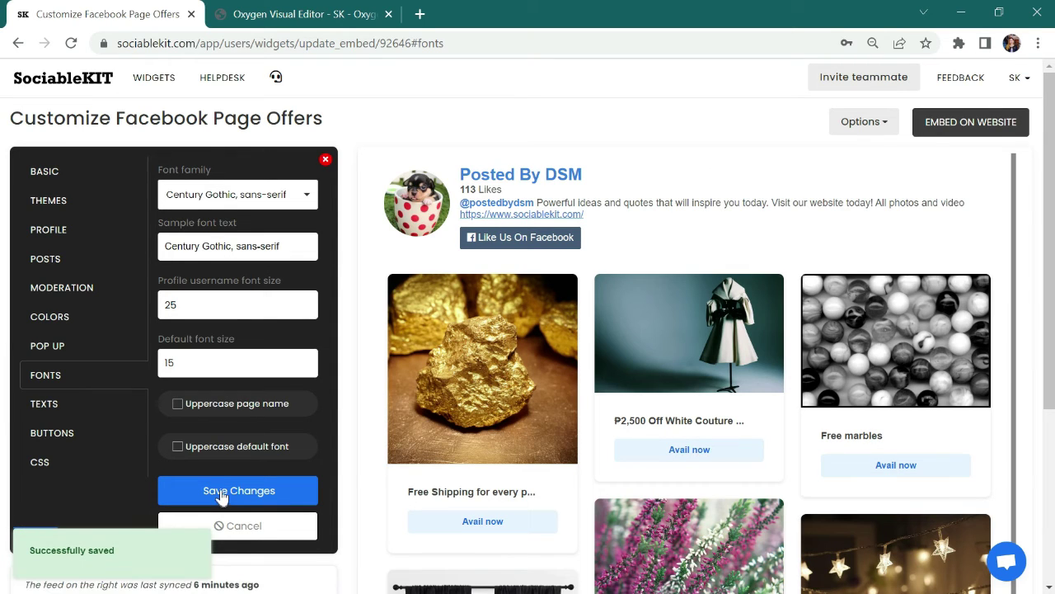
Copy the existing button background color code, clear it and pick the near-black shade #1f1313 instead
{"action": "left_click", "coordinate": [99, 409]}
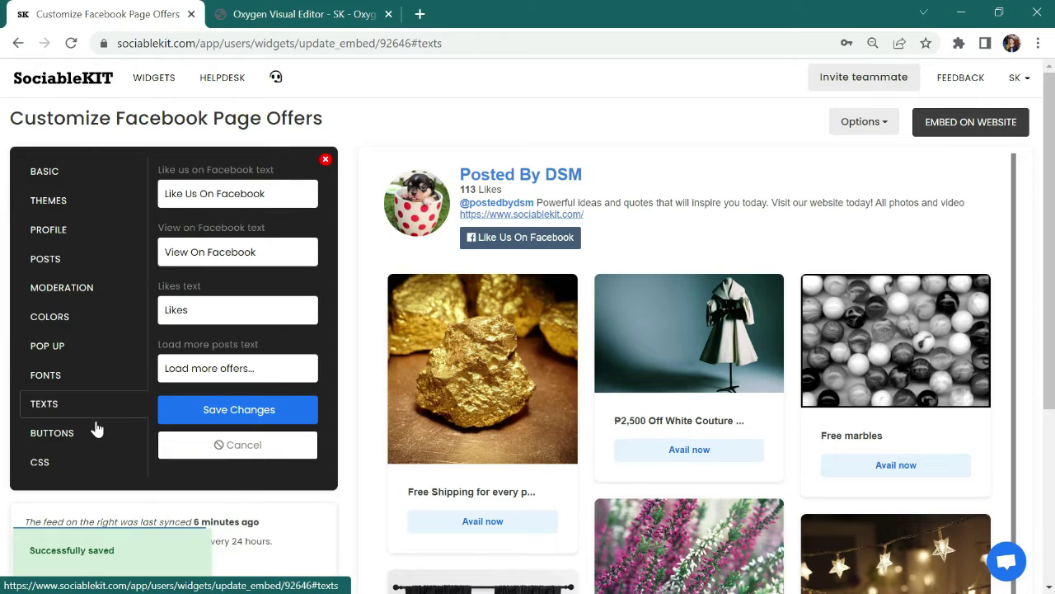
{"action": "left_click", "coordinate": [96, 434]}
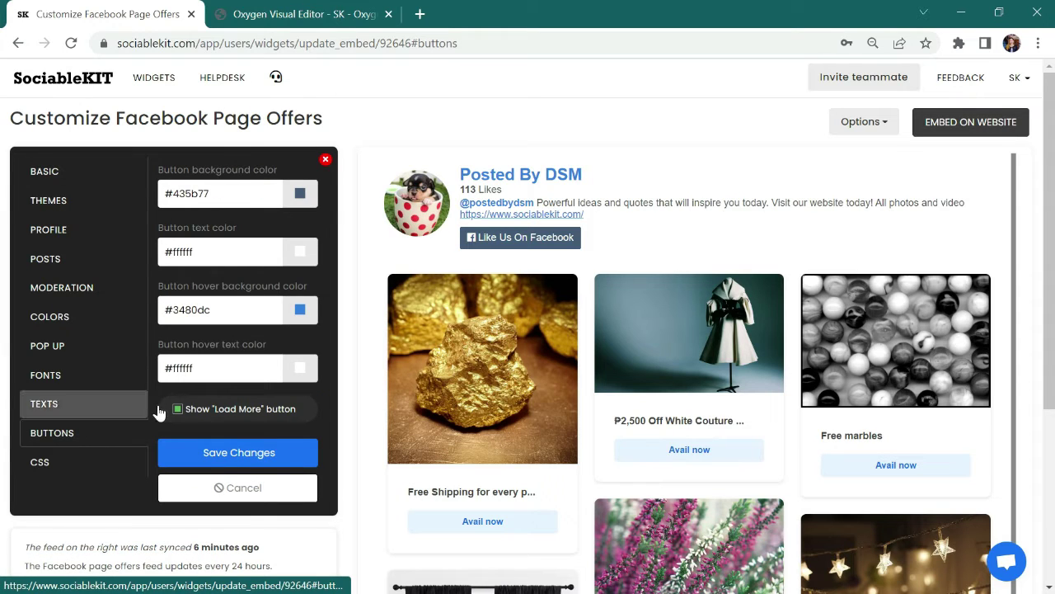
{"action": "triple_click", "coordinate": [224, 192]}
{"action": "key", "text": "ctrl+c"}
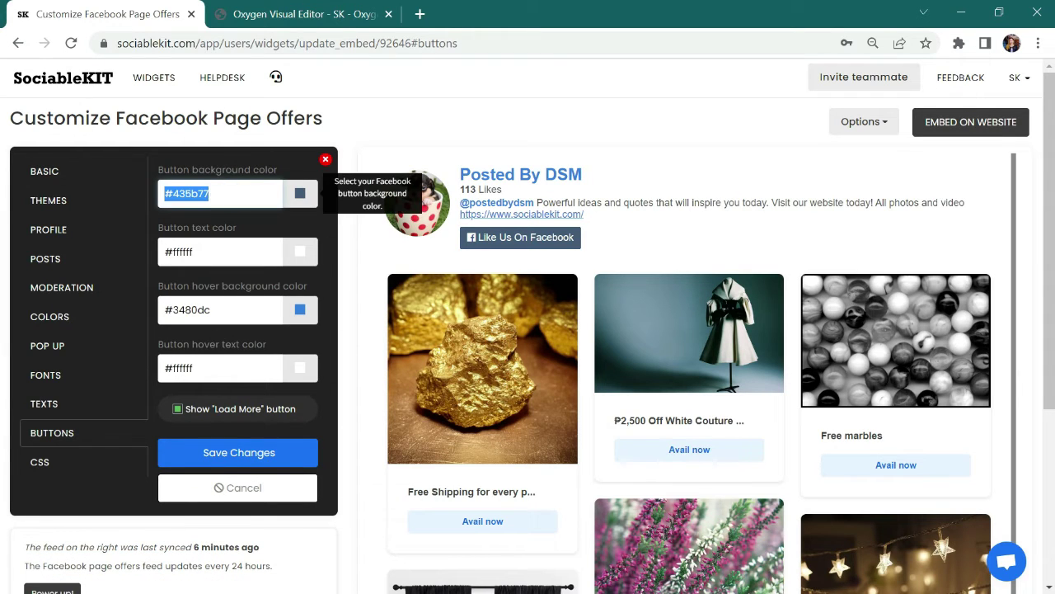
{"action": "key", "text": "BackSpace"}
{"action": "left_click", "coordinate": [298, 194]}
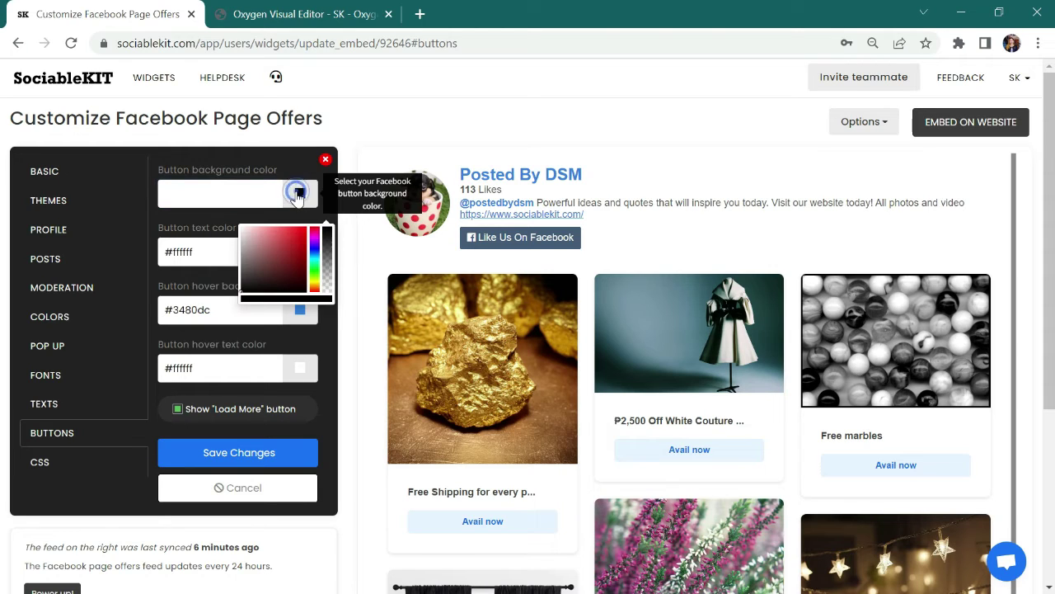
{"action": "left_click", "coordinate": [268, 284]}
Set the button text color to a light pink, #f09898, and save the button colors
{"action": "triple_click", "coordinate": [212, 252]}
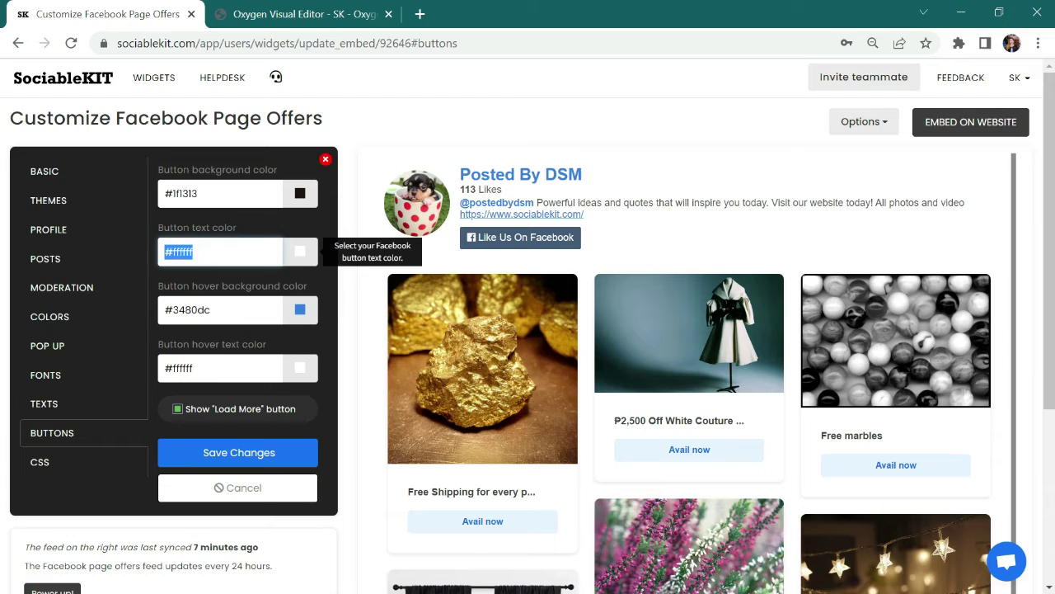
{"action": "key", "text": "BackSpace"}
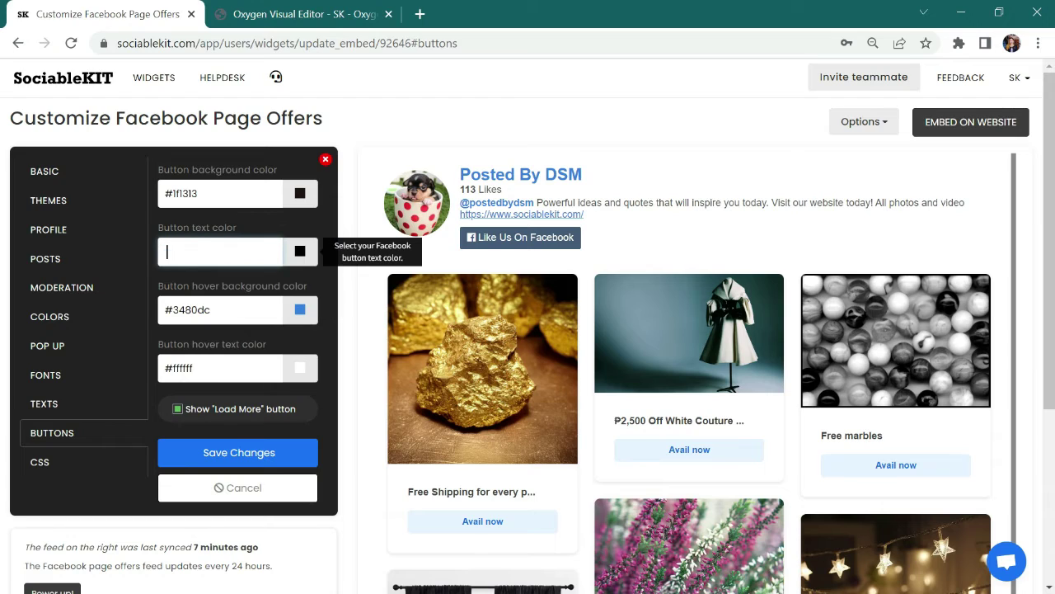
{"action": "left_click", "coordinate": [299, 254]}
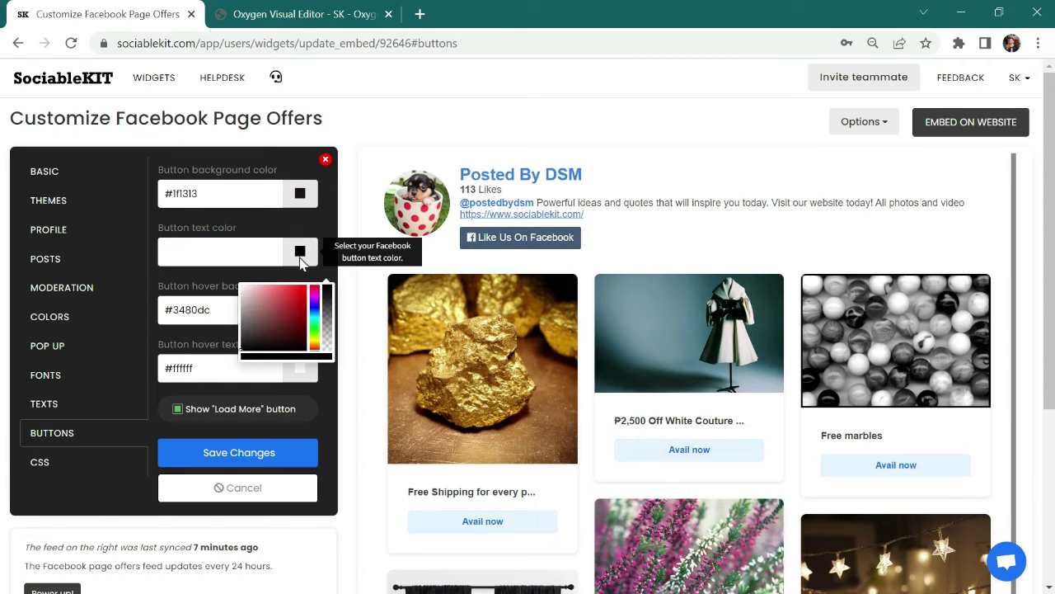
{"action": "left_click", "coordinate": [265, 289]}
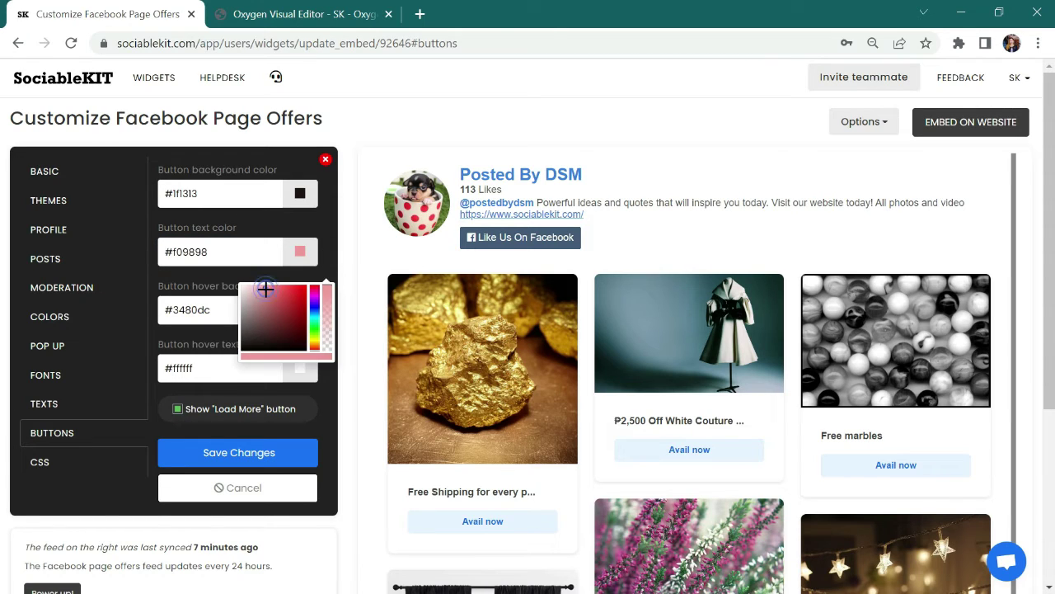
{"action": "left_click", "coordinate": [235, 451]}
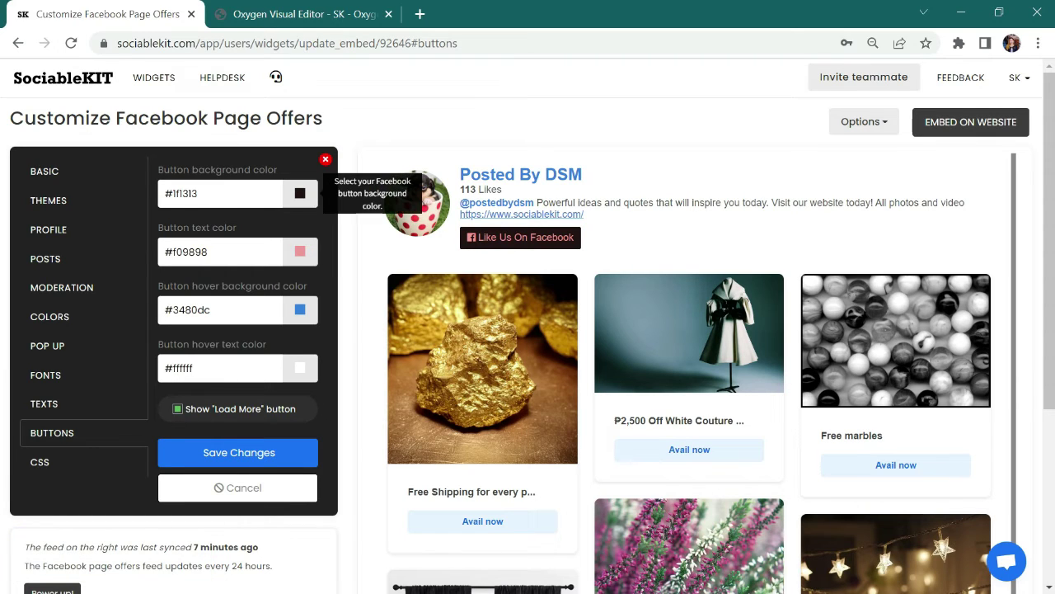
Replace the button background color with the copied code #435b77
{"action": "triple_click", "coordinate": [207, 193]}
{"action": "key", "text": "BackSpace"}
{"action": "key", "text": "ctrl+v"}
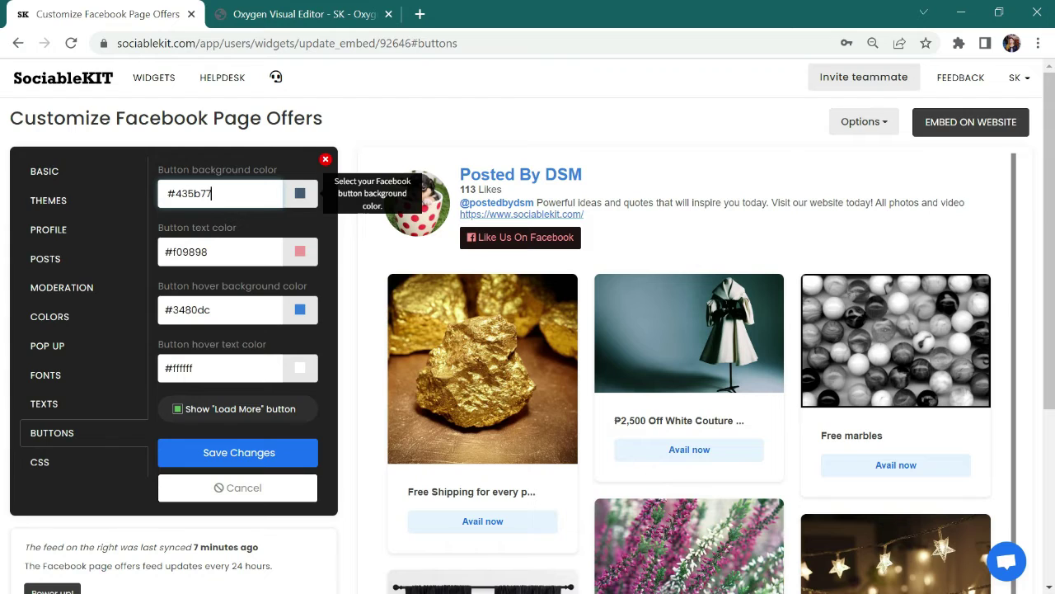
Set the button text color to white, #ffffff, and save the button settings
{"action": "triple_click", "coordinate": [207, 252]}
{"action": "key", "text": "BackSpace"}
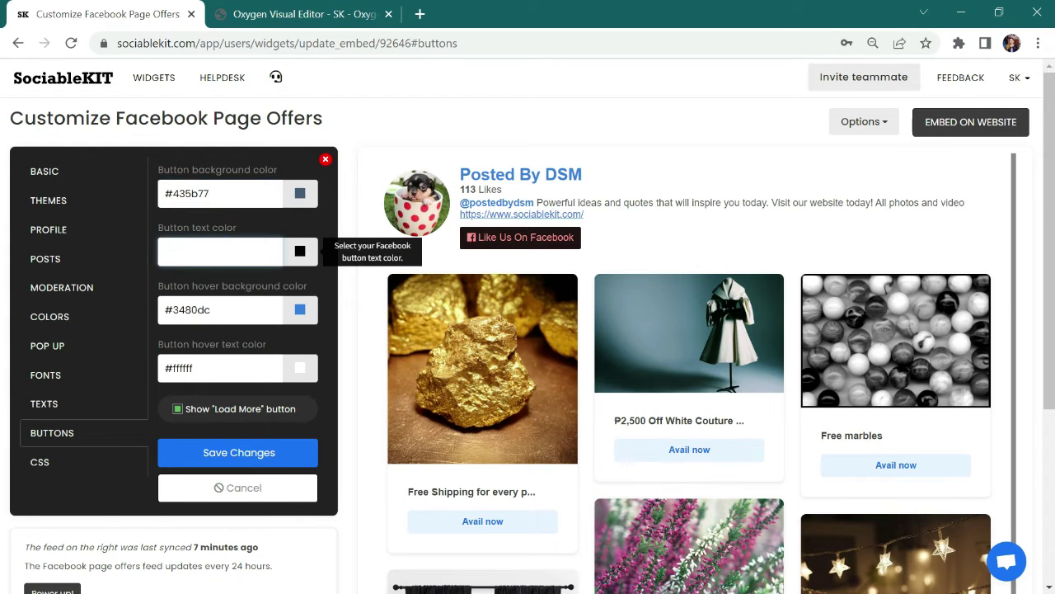
{"action": "left_click", "coordinate": [299, 256]}
{"action": "left_click_drag", "start_coordinate": [266, 308], "coordinate": [242, 286]}
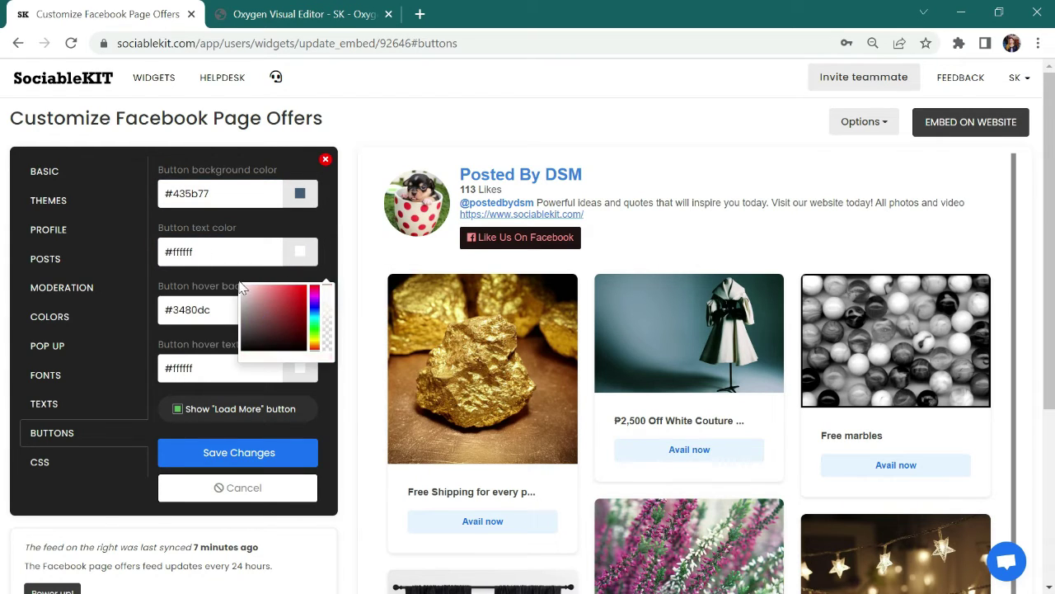
{"action": "left_click", "coordinate": [229, 449]}
{"action": "left_click", "coordinate": [231, 452]}
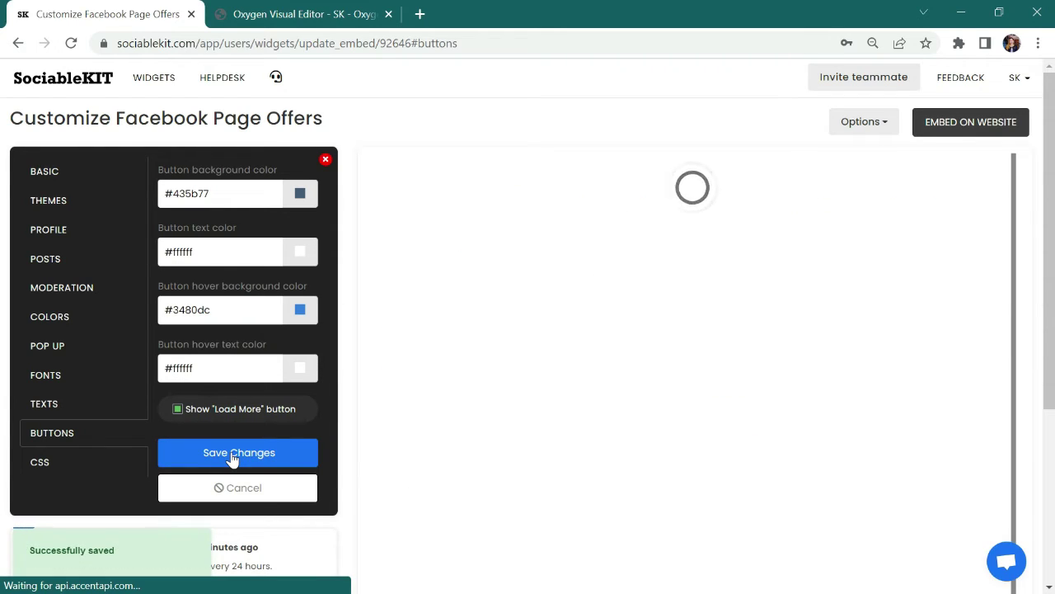
Close the customization settings and copy the widget's JavaScript embed code for an Oxygen website
{"action": "left_click", "coordinate": [94, 462]}
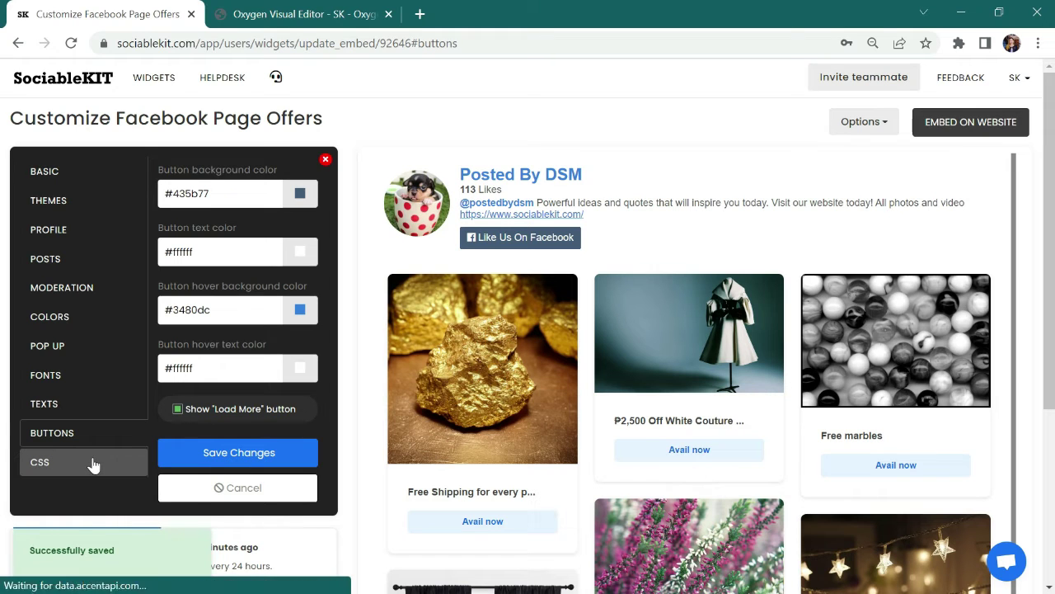
{"action": "left_click", "coordinate": [325, 160]}
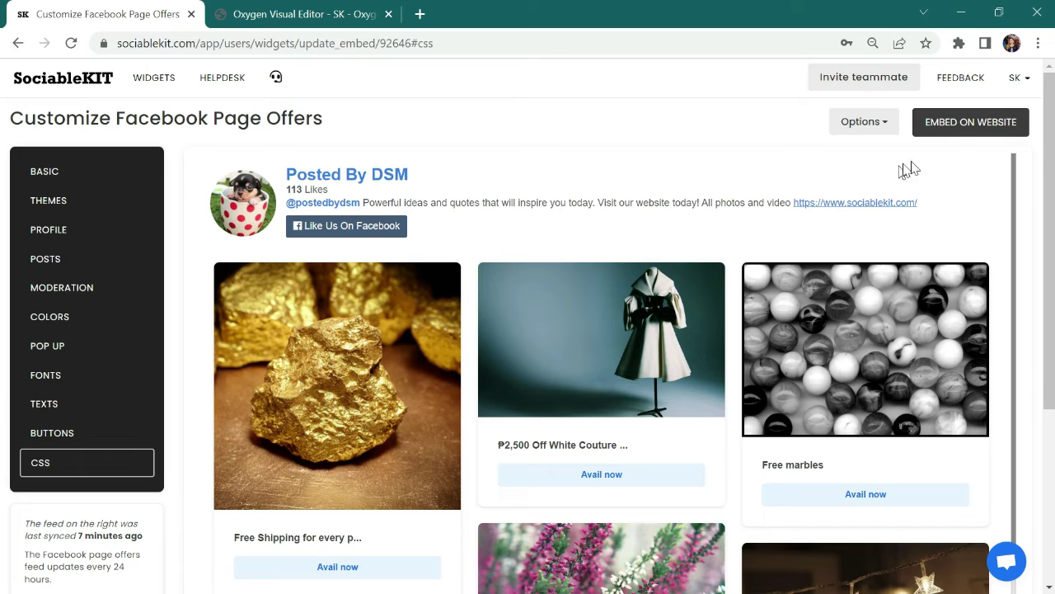
{"action": "left_click", "coordinate": [967, 129]}
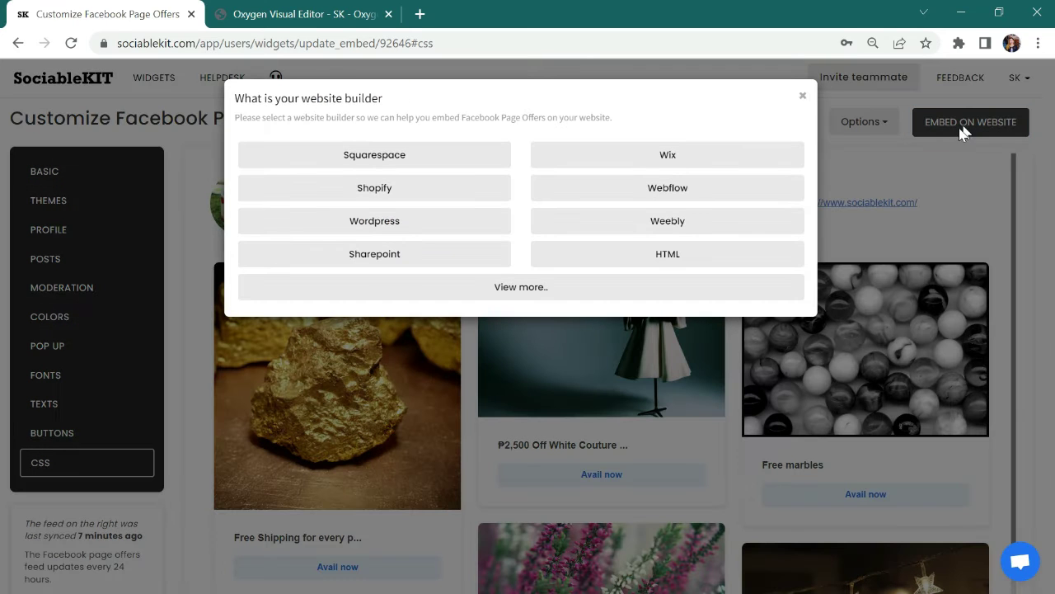
{"action": "left_click", "coordinate": [520, 287]}
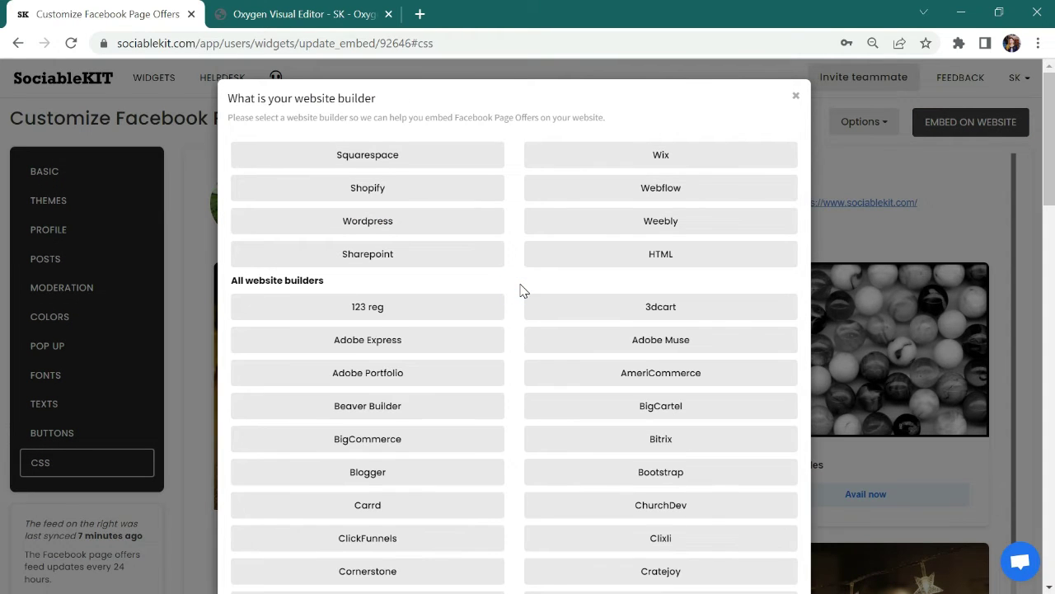
{"action": "left_click_drag", "start_coordinate": [1050, 146], "coordinate": [1049, 358]}
{"action": "left_click", "coordinate": [661, 352]}
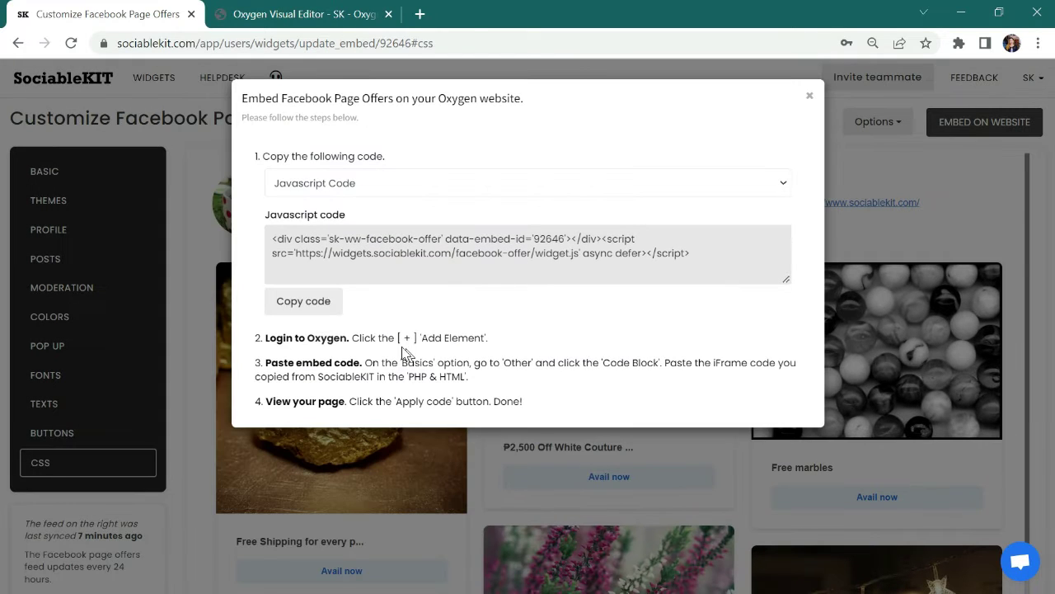
{"action": "left_click", "coordinate": [297, 302]}
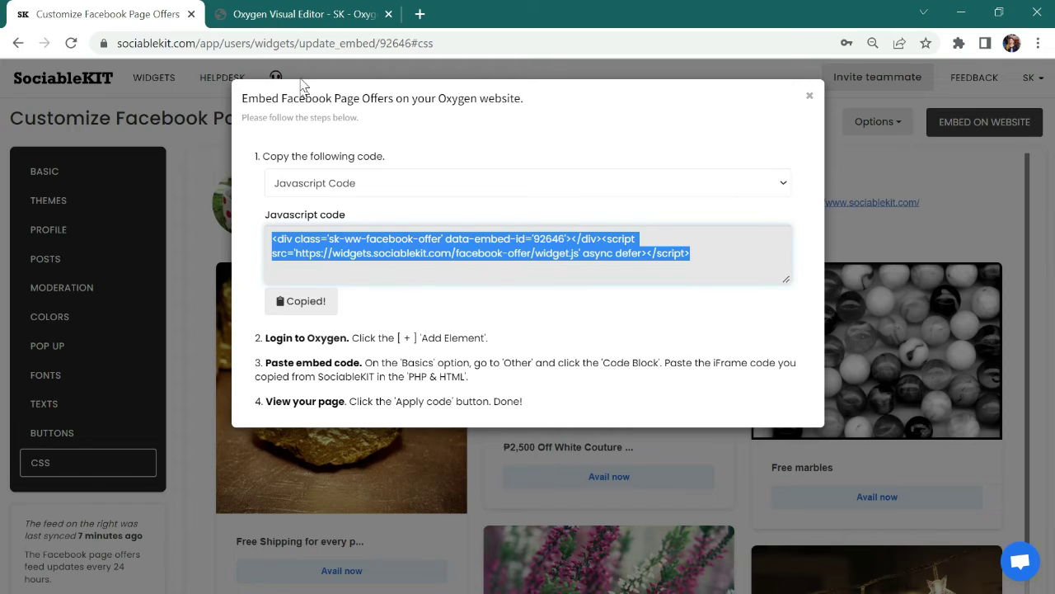
Switch to the Oxygen editor and add a Code Block element from the basic components to the page
{"action": "left_click", "coordinate": [305, 10]}
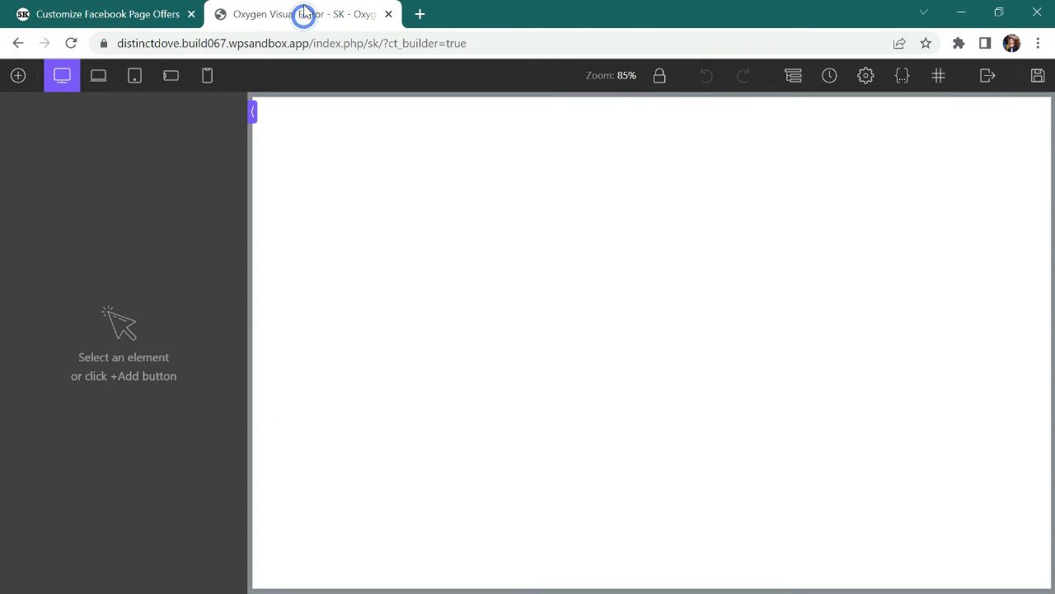
{"action": "left_click", "coordinate": [16, 76]}
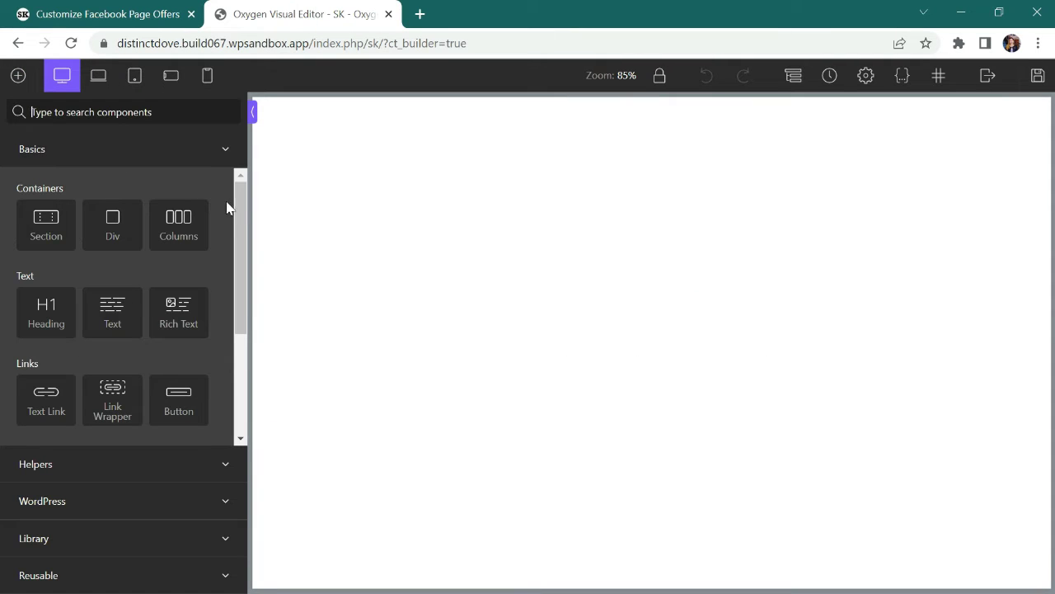
{"action": "left_click_drag", "start_coordinate": [238, 212], "coordinate": [242, 322]}
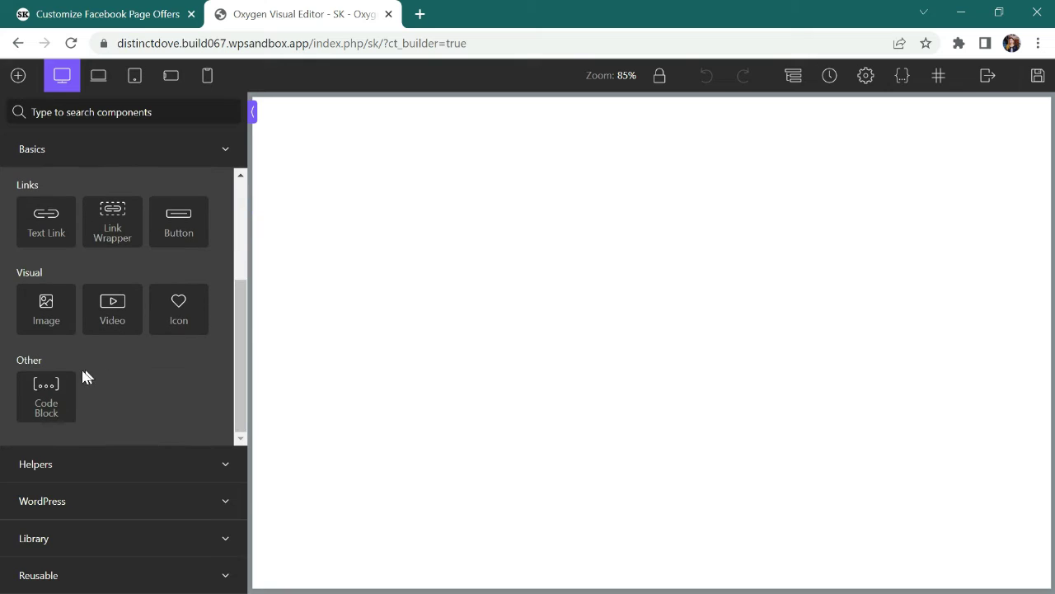
{"action": "left_click", "coordinate": [46, 398]}
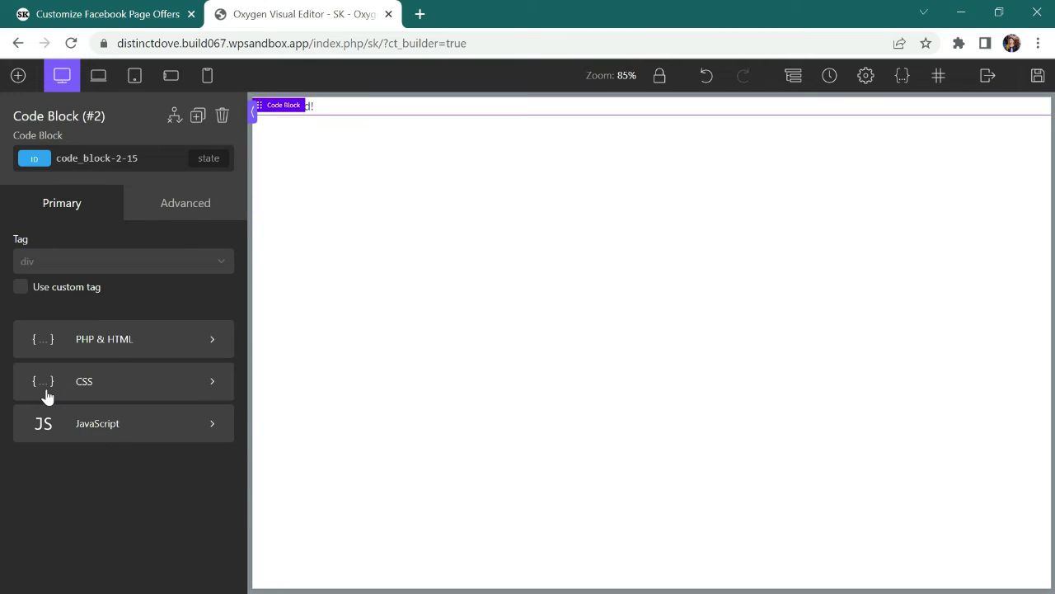
Replace the Code Block's default PHP & HTML code with the copied widget embed code and apply it
{"action": "left_click", "coordinate": [118, 342]}
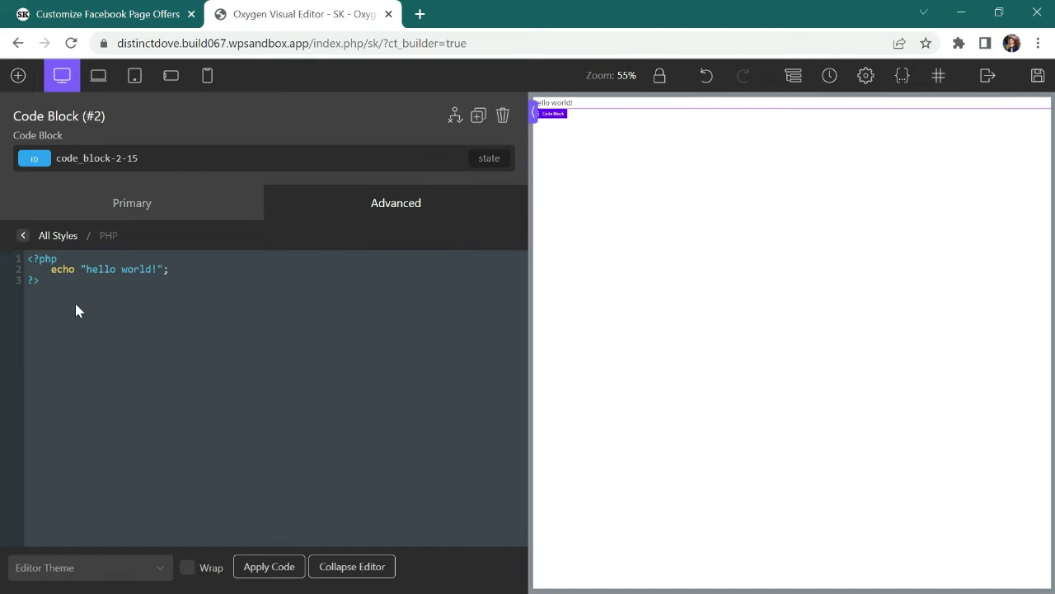
{"action": "left_click_drag", "start_coordinate": [39, 281], "coordinate": [15, 262]}
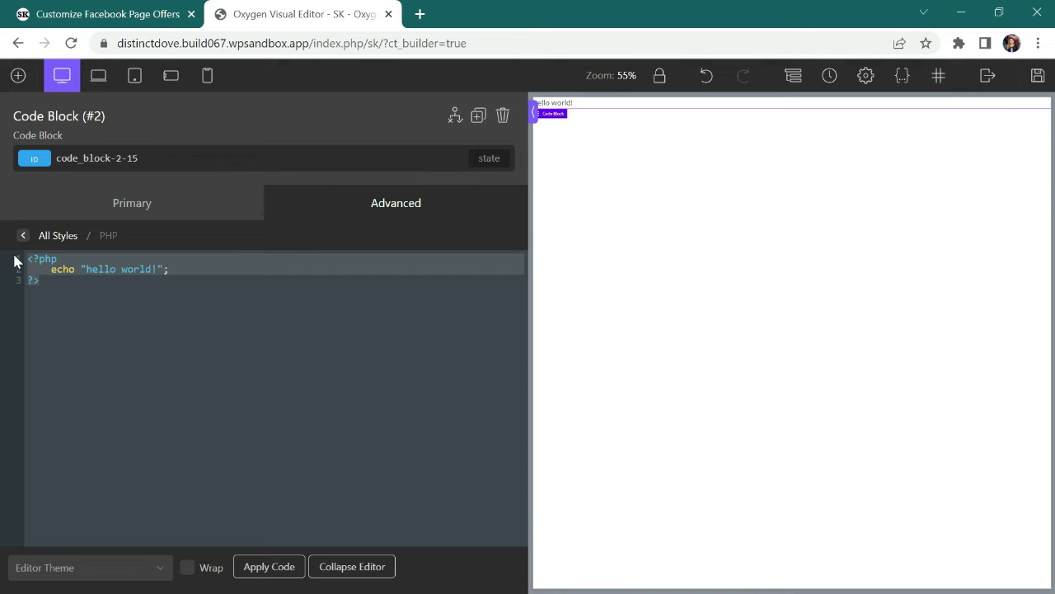
{"action": "key", "text": "BackSpace"}
{"action": "left_click", "coordinate": [42, 258]}
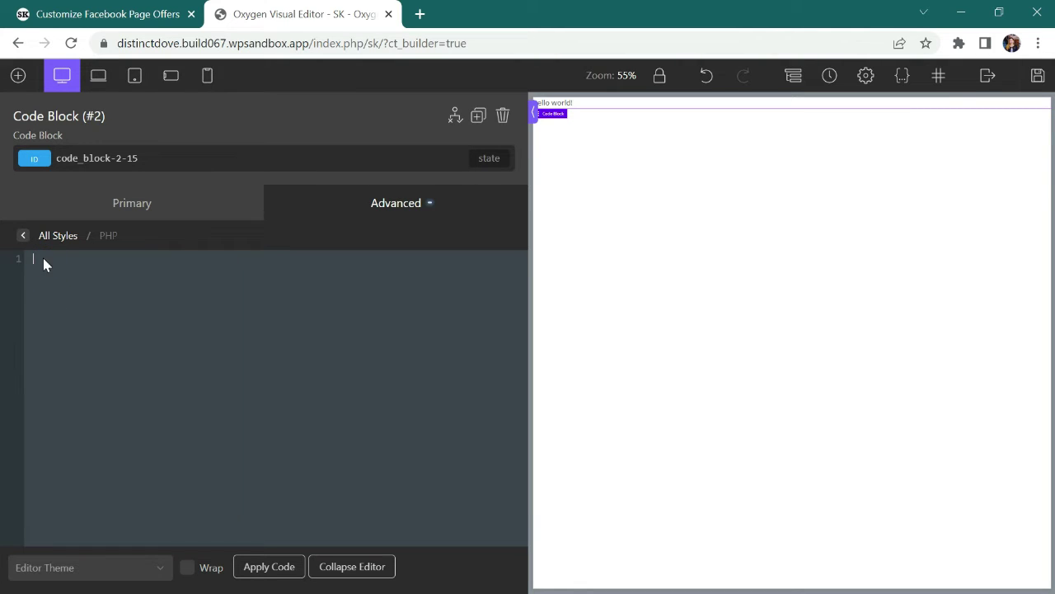
{"action": "right_click", "coordinate": [42, 259]}
{"action": "left_click", "coordinate": [85, 389]}
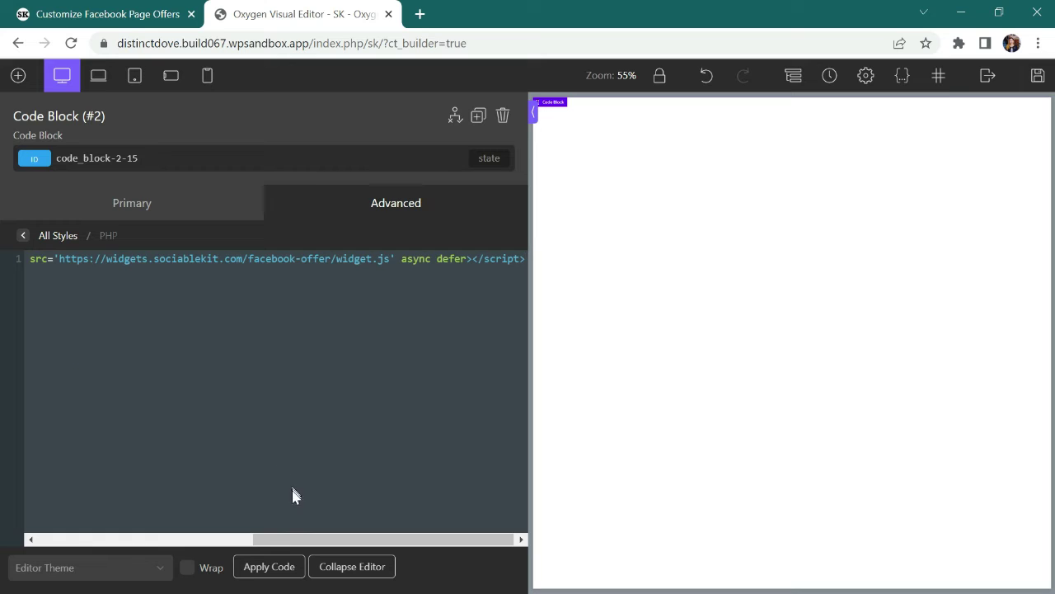
{"action": "left_click", "coordinate": [275, 568]}
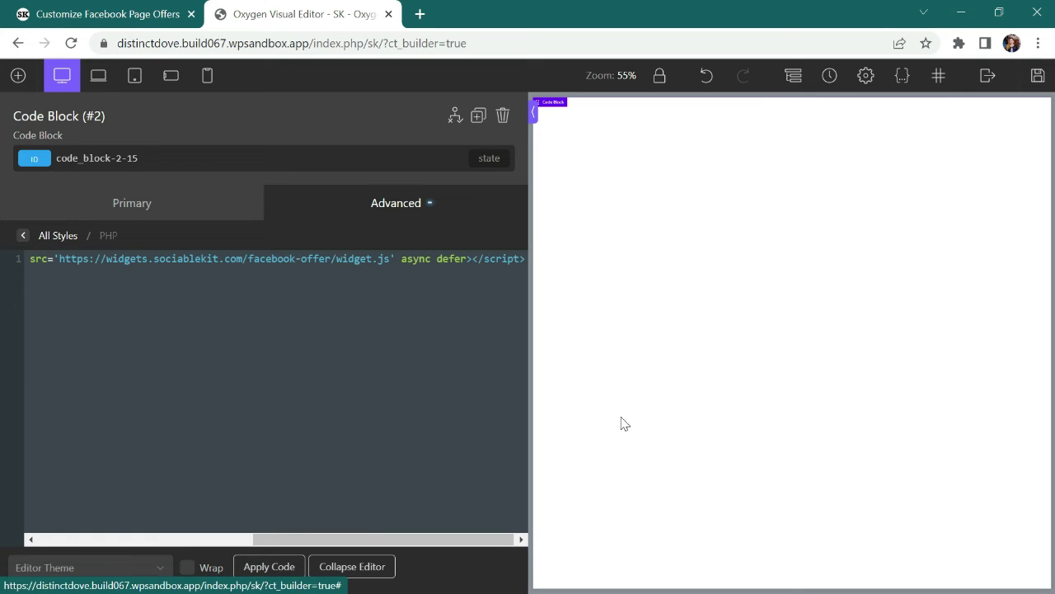
Save the page changes and exit the editor to the page's front end
{"action": "left_click", "coordinate": [1038, 76]}
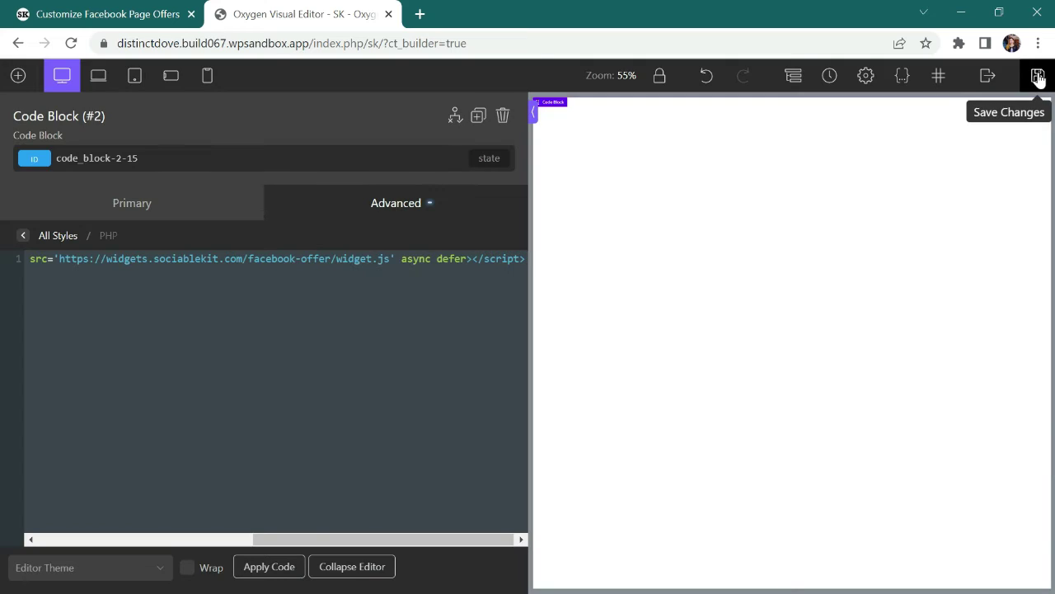
{"action": "mouse_move", "coordinate": [983, 79]}
{"action": "left_click", "coordinate": [996, 129]}
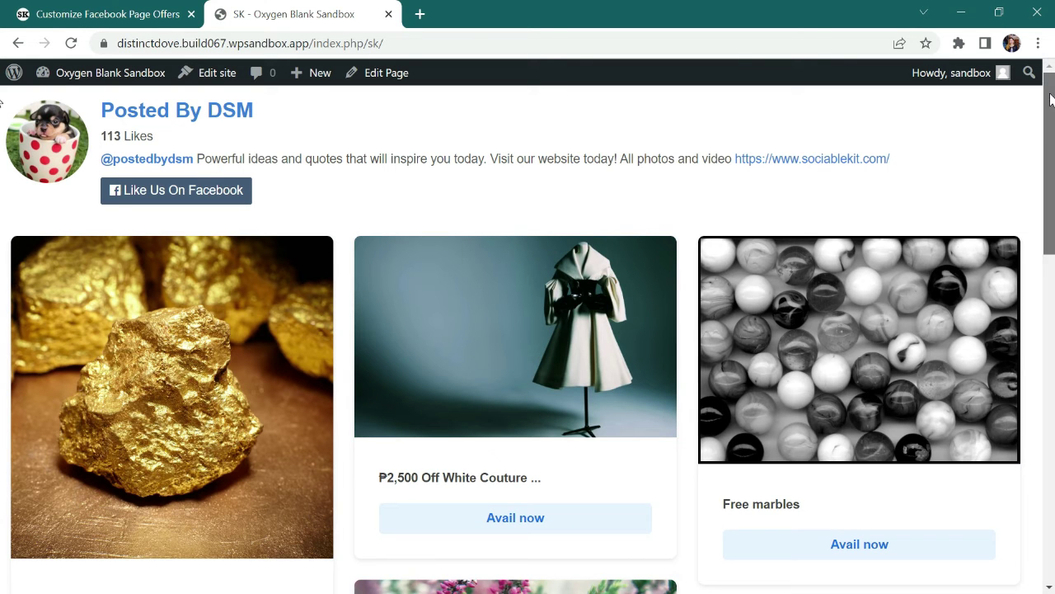
Look through the embedded offers feed on the live page, and view the white couture dress offer in its pop-up before closing it
{"action": "scroll", "coordinate": [1052, 124], "scroll_direction": "down", "scroll_amount": 1}
{"action": "left_click_drag", "start_coordinate": [1051, 124], "coordinate": [1053, 440]}
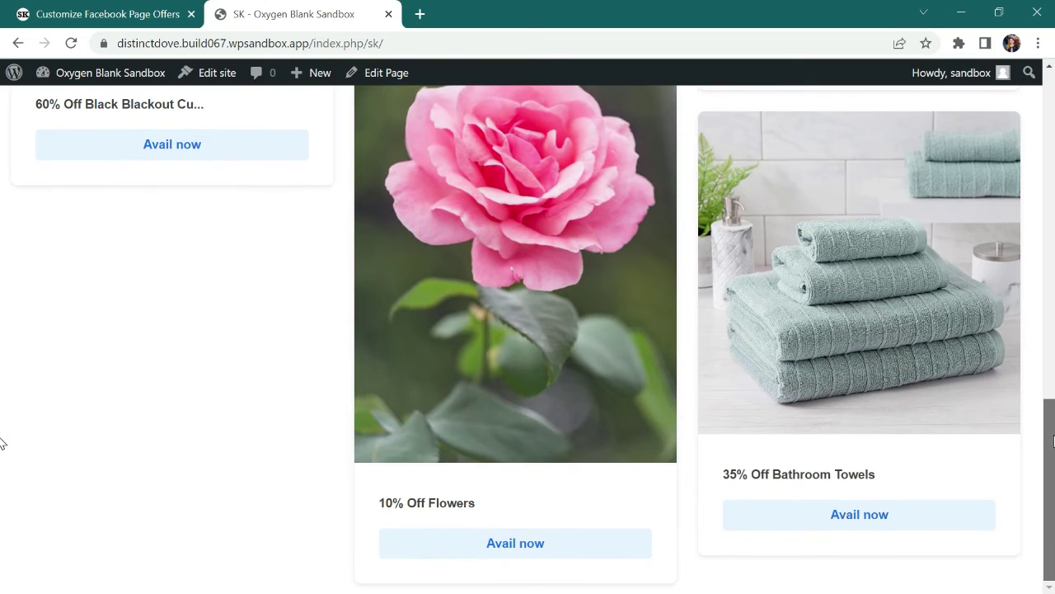
{"action": "scroll", "coordinate": [3, 419], "scroll_direction": "up", "scroll_amount": 5}
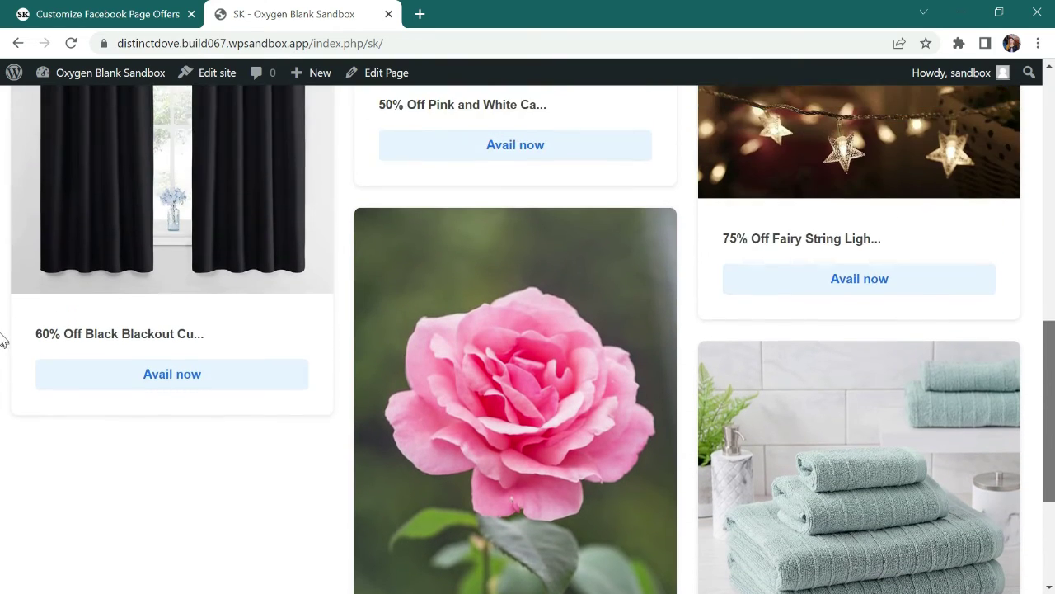
{"action": "scroll", "coordinate": [3, 293], "scroll_direction": "up", "scroll_amount": 6}
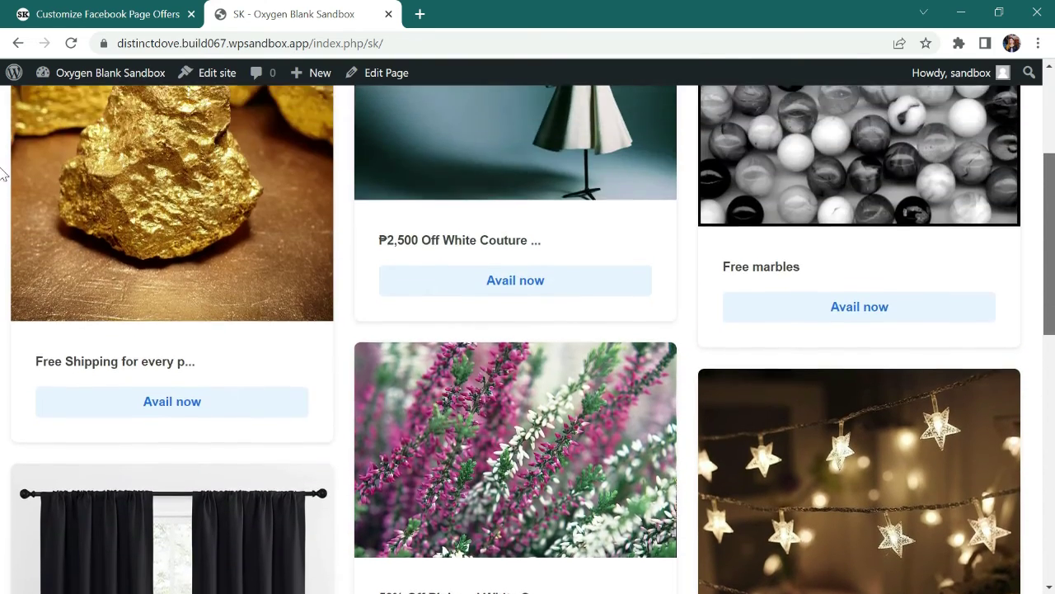
{"action": "scroll", "coordinate": [3, 115], "scroll_direction": "up", "scroll_amount": 2}
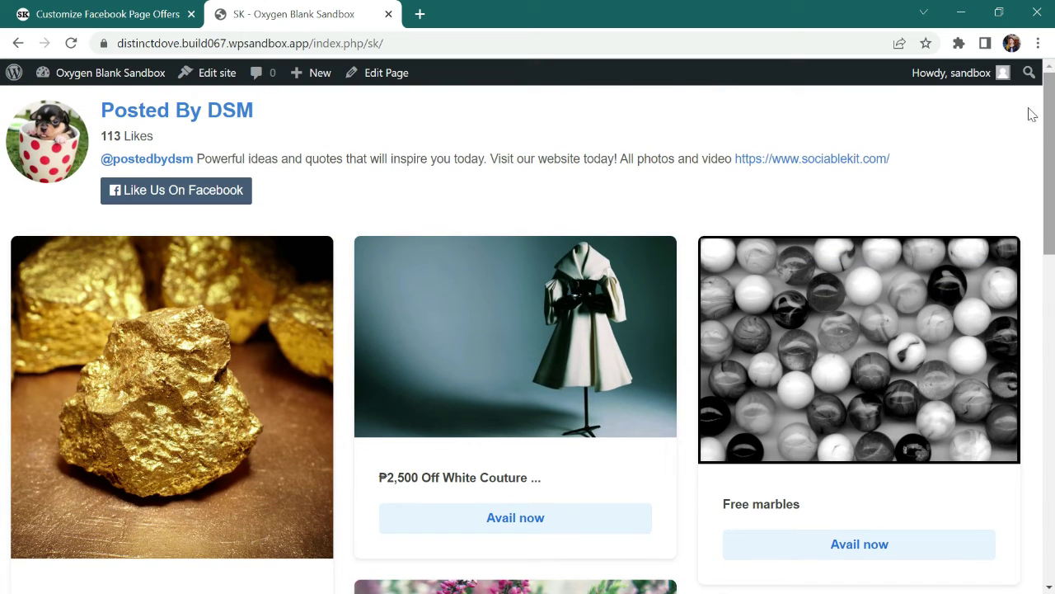
{"action": "left_click", "coordinate": [518, 343]}
{"action": "key", "text": "ctrl+minus"}
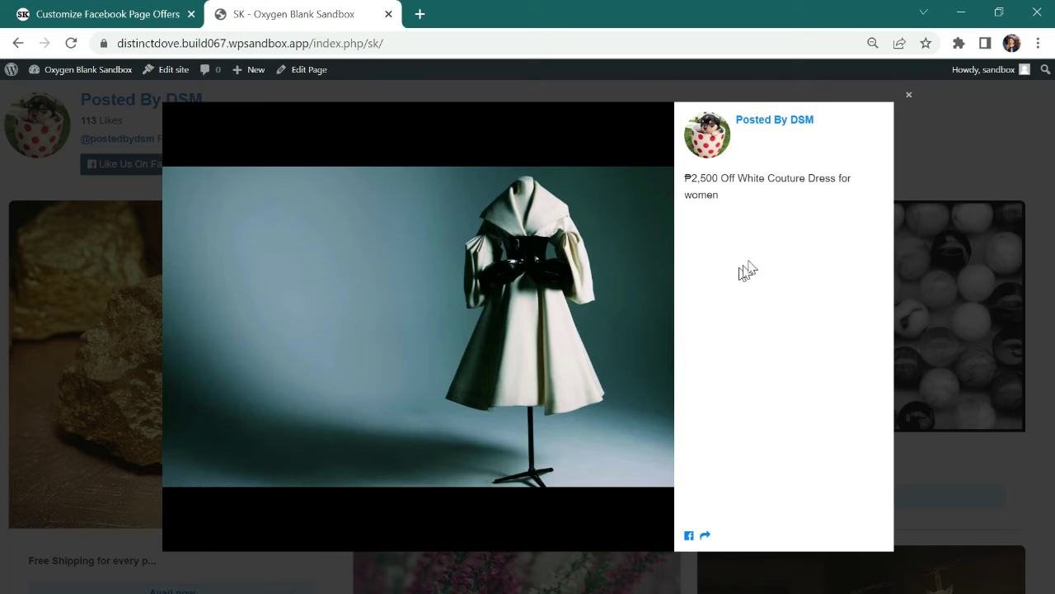
{"action": "left_click", "coordinate": [908, 99]}
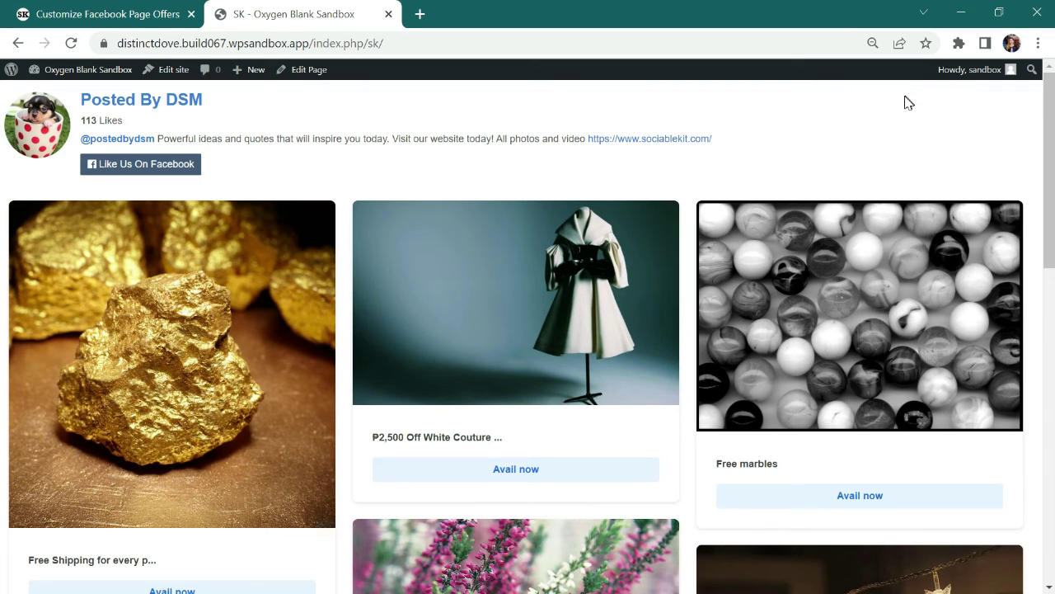
Test the white couture offer's Avail now link and the Like Us On Facebook link, closing each Facebook page after viewing it
{"action": "left_click", "coordinate": [524, 472]}
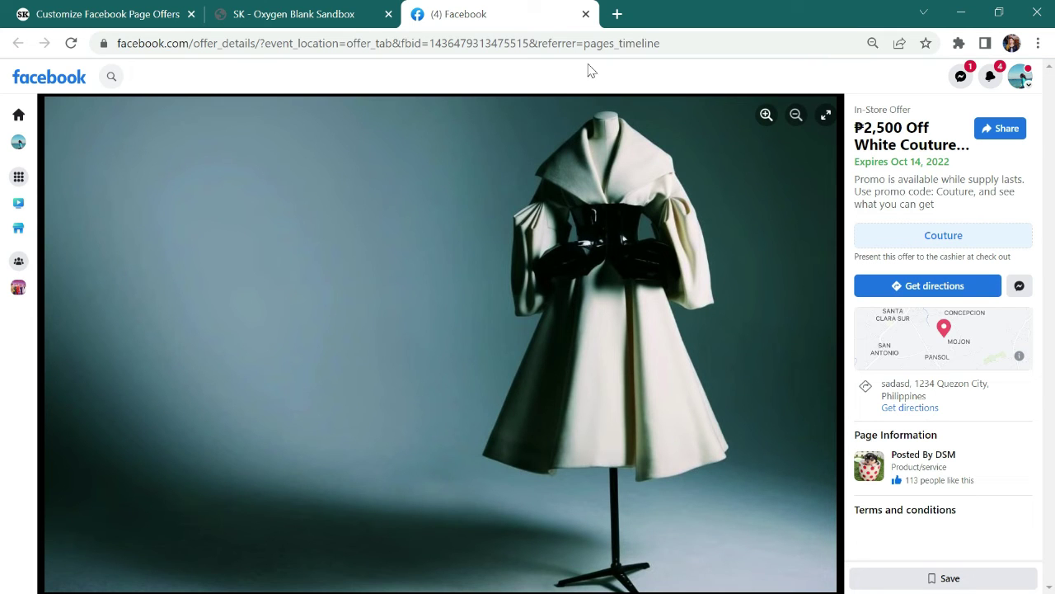
{"action": "left_click", "coordinate": [586, 15]}
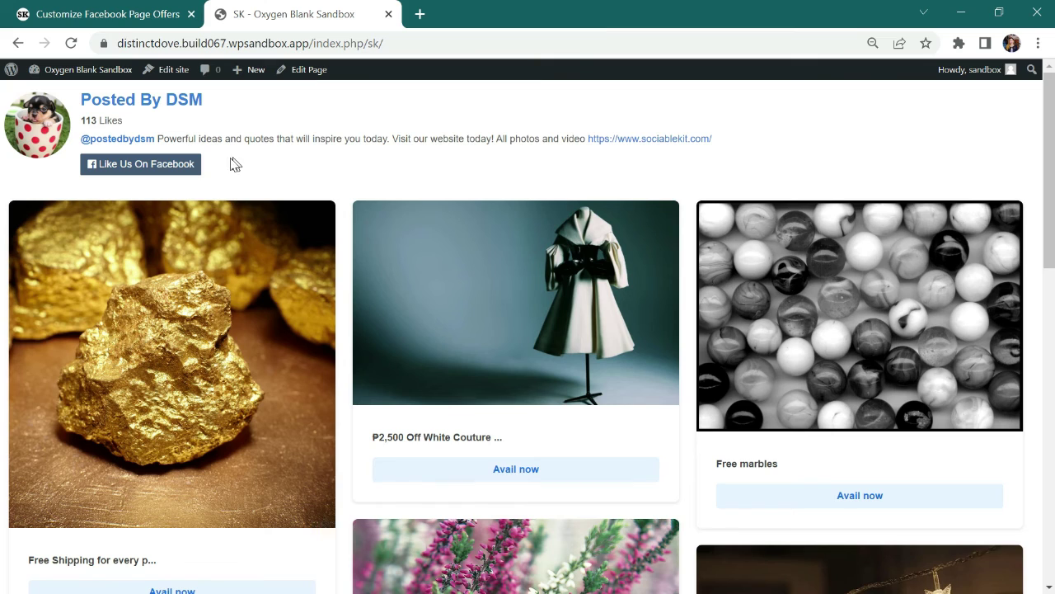
{"action": "left_click", "coordinate": [142, 167]}
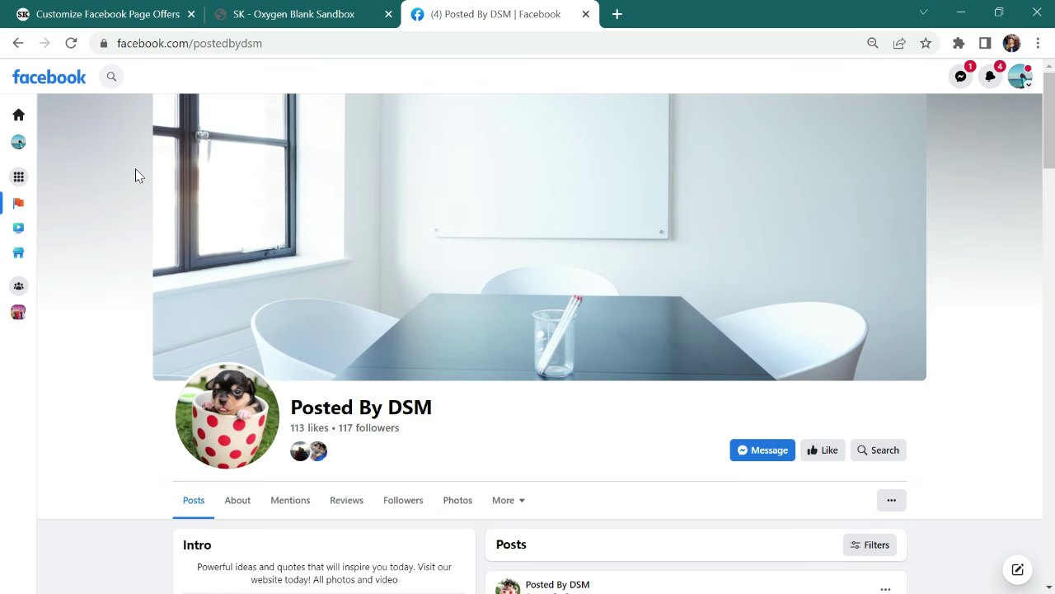
{"action": "left_click", "coordinate": [585, 16]}
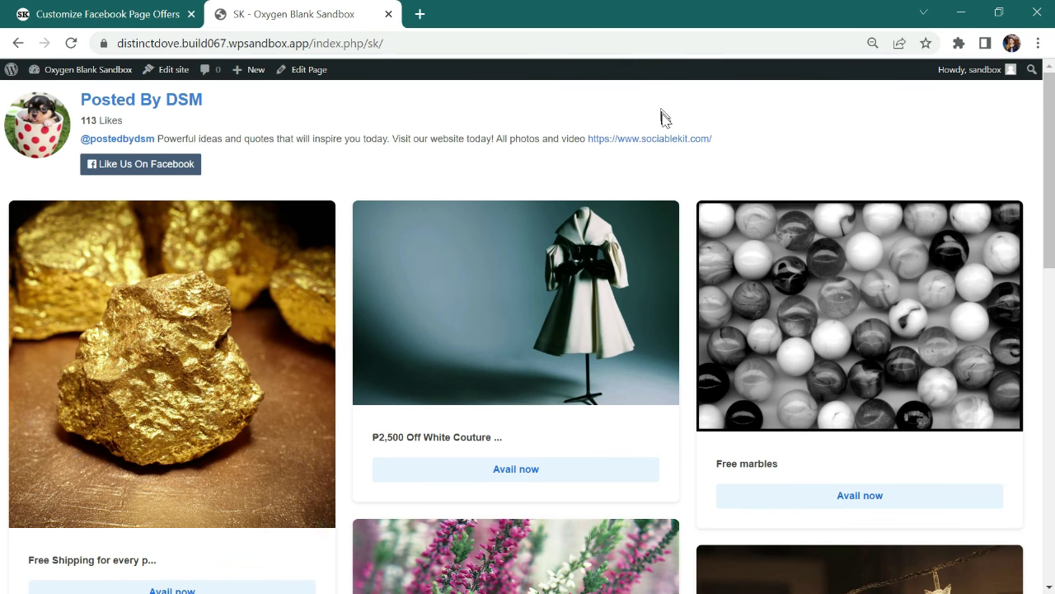